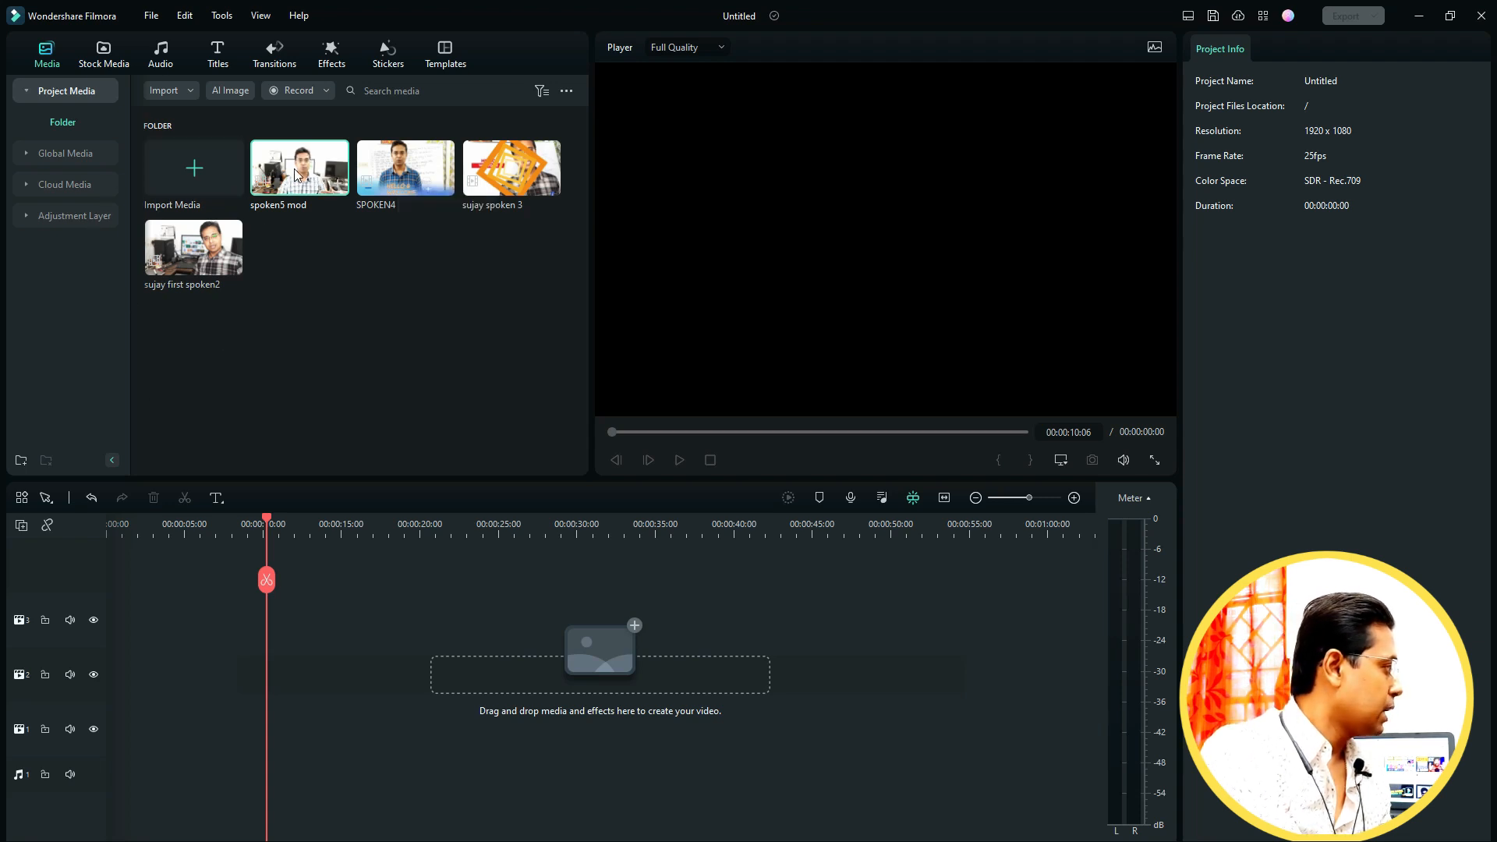
- Add the spoken5 mod clip to the timeline
left_click_drag(300, 168, 122, 694)
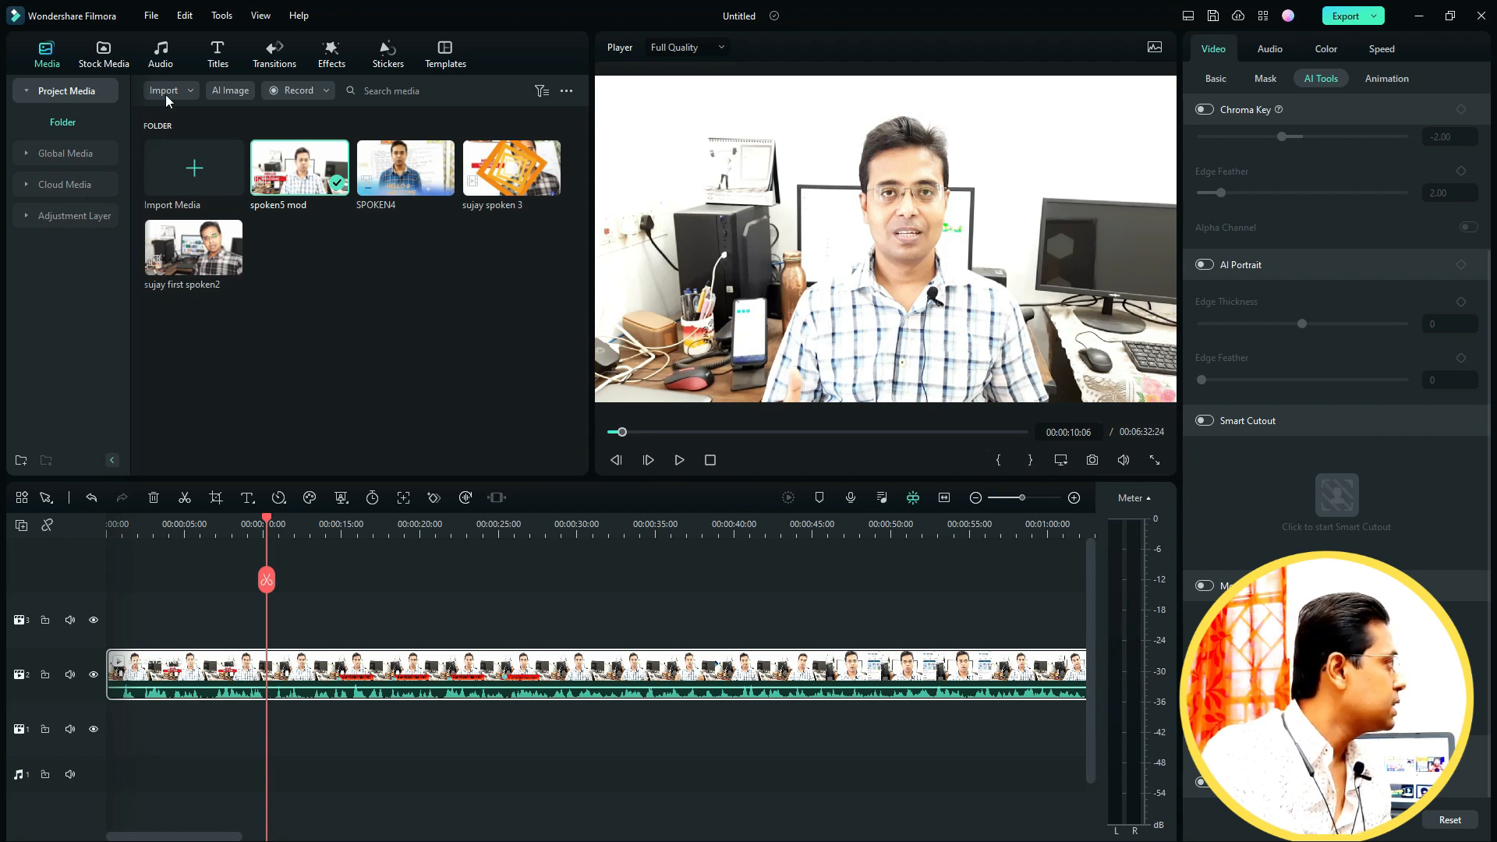
- Search Pixabay stock photos for "office background" and add the office interior photo to the lower video track
left_click(116, 60)
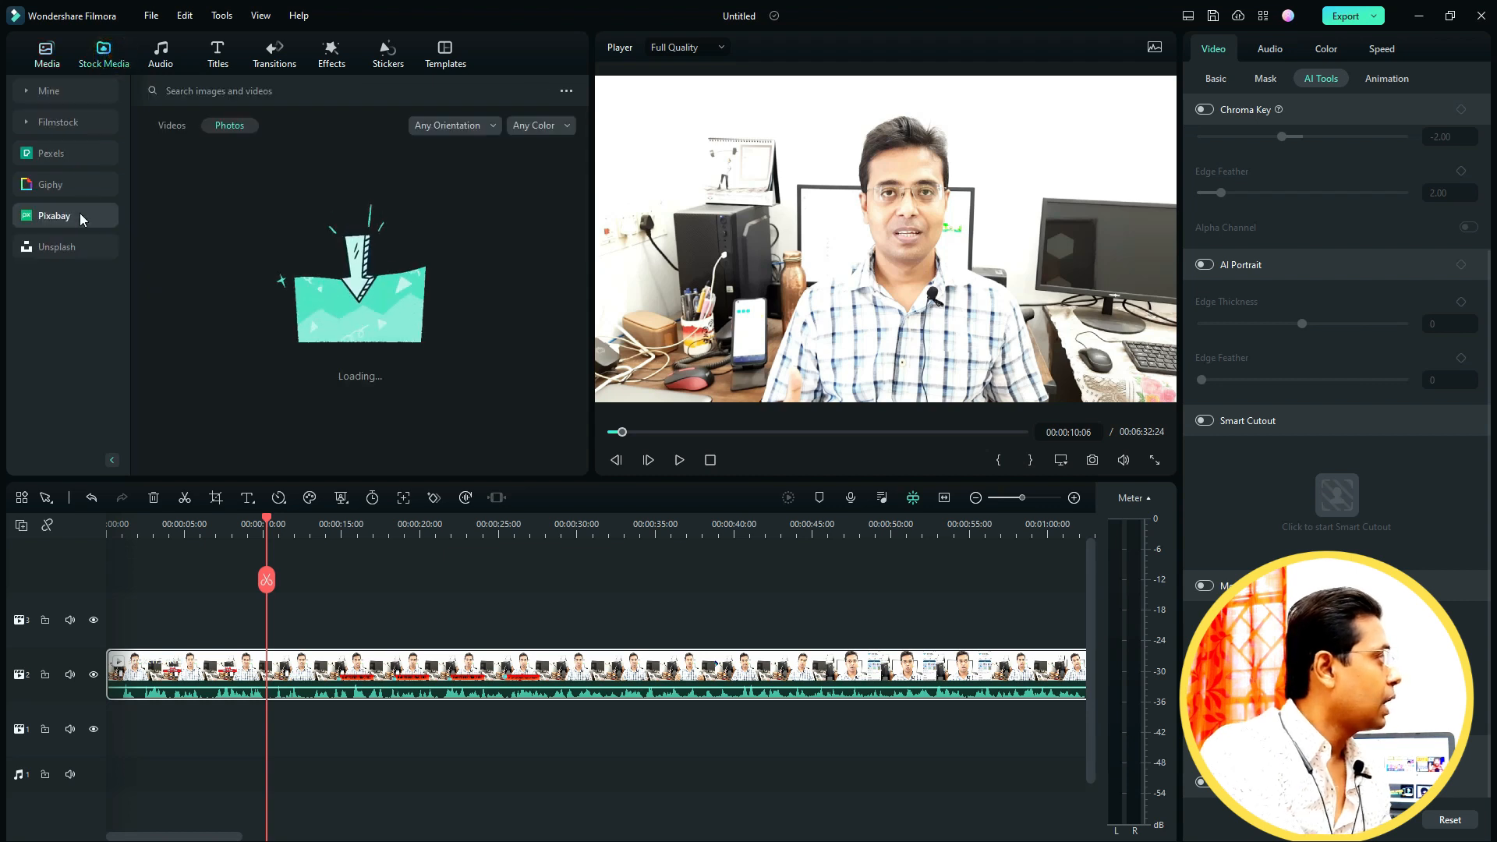
left_click(249, 91)
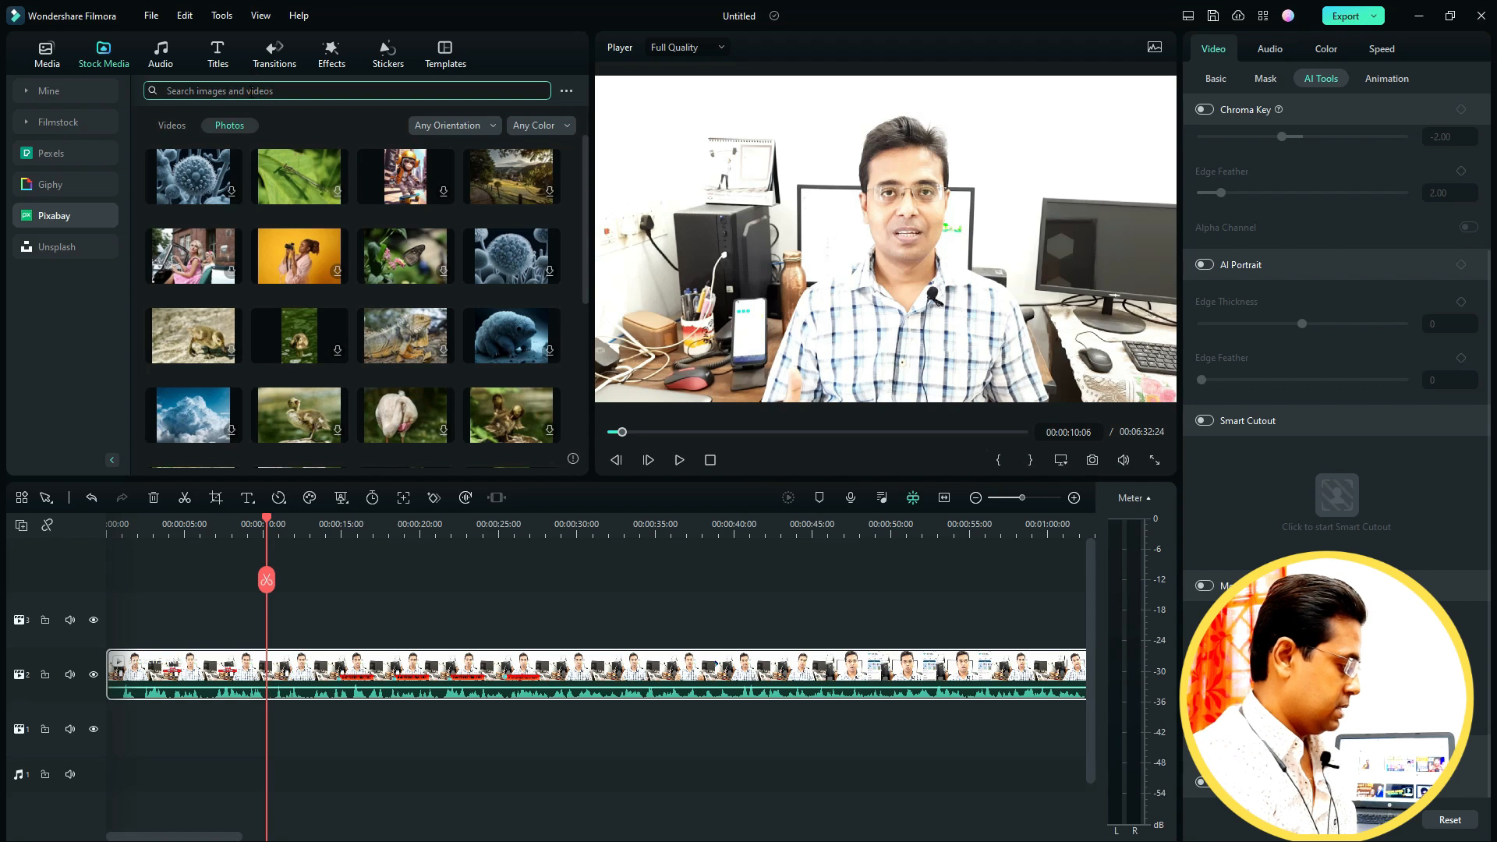
type("offi")
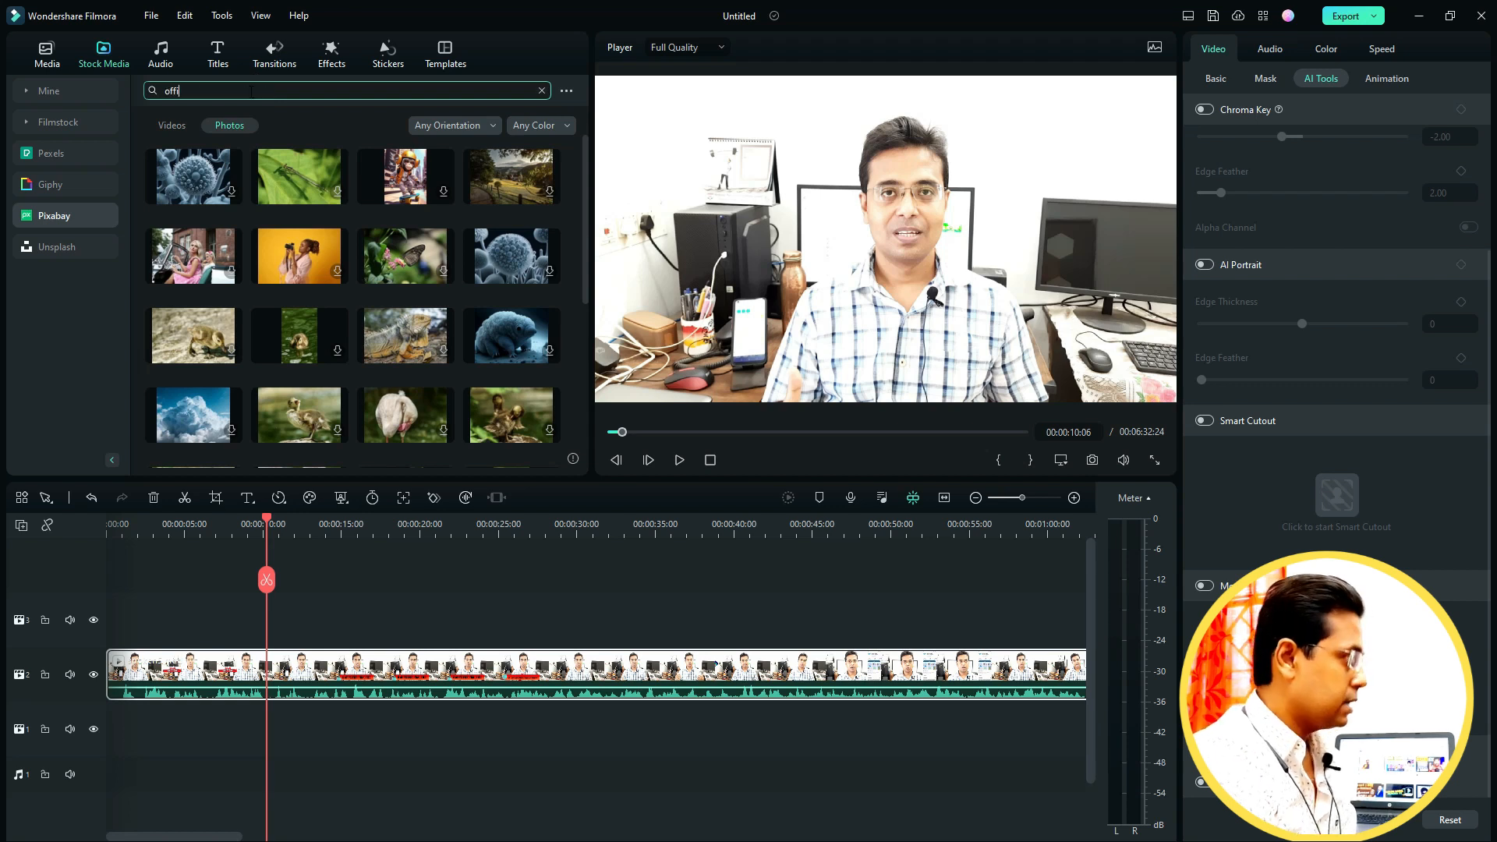
type("ce background")
key("Return")
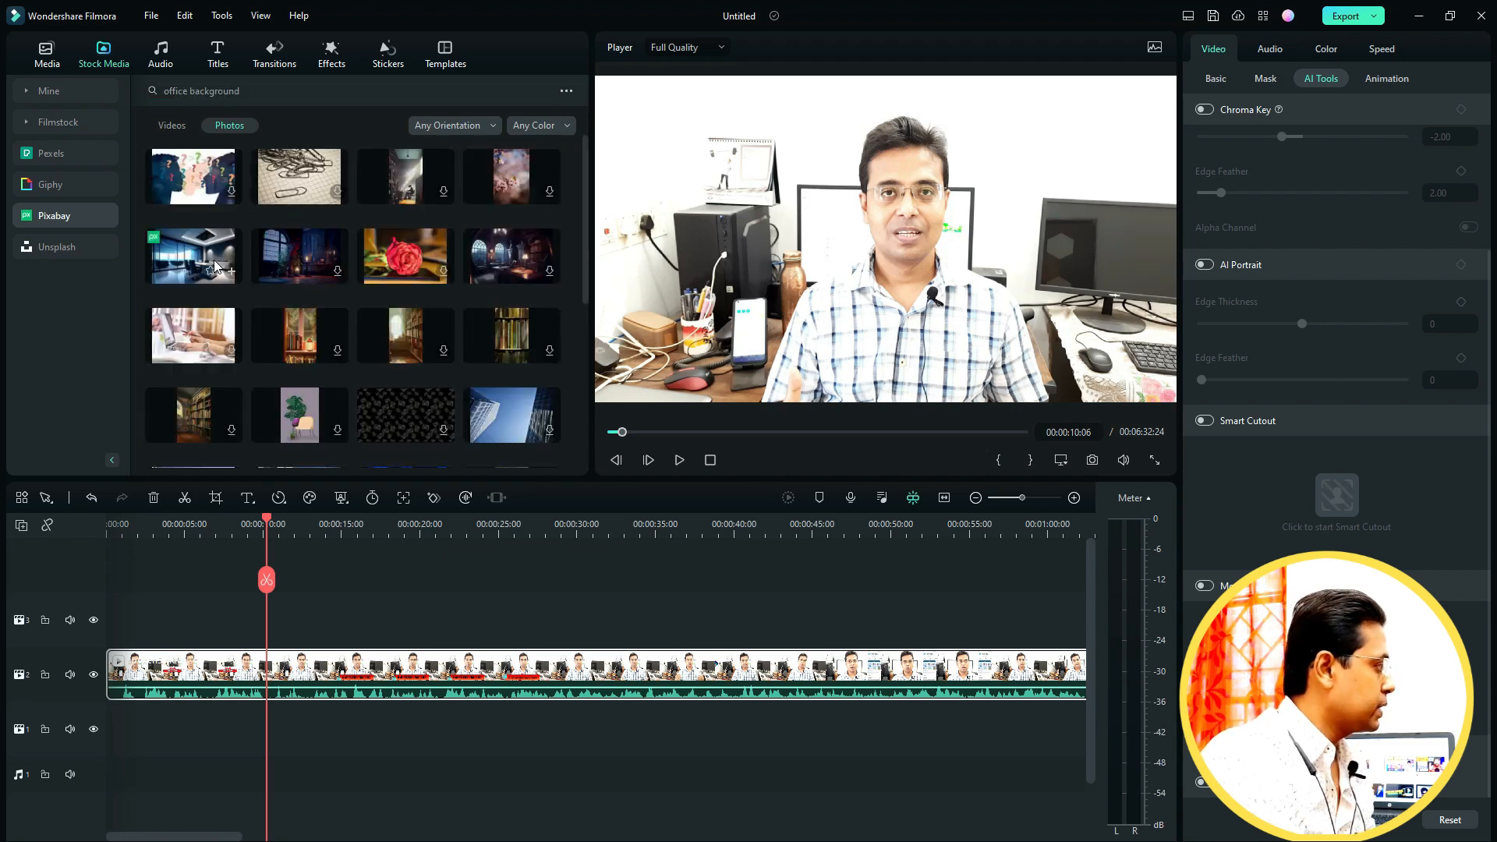
left_click_drag(215, 265, 122, 720)
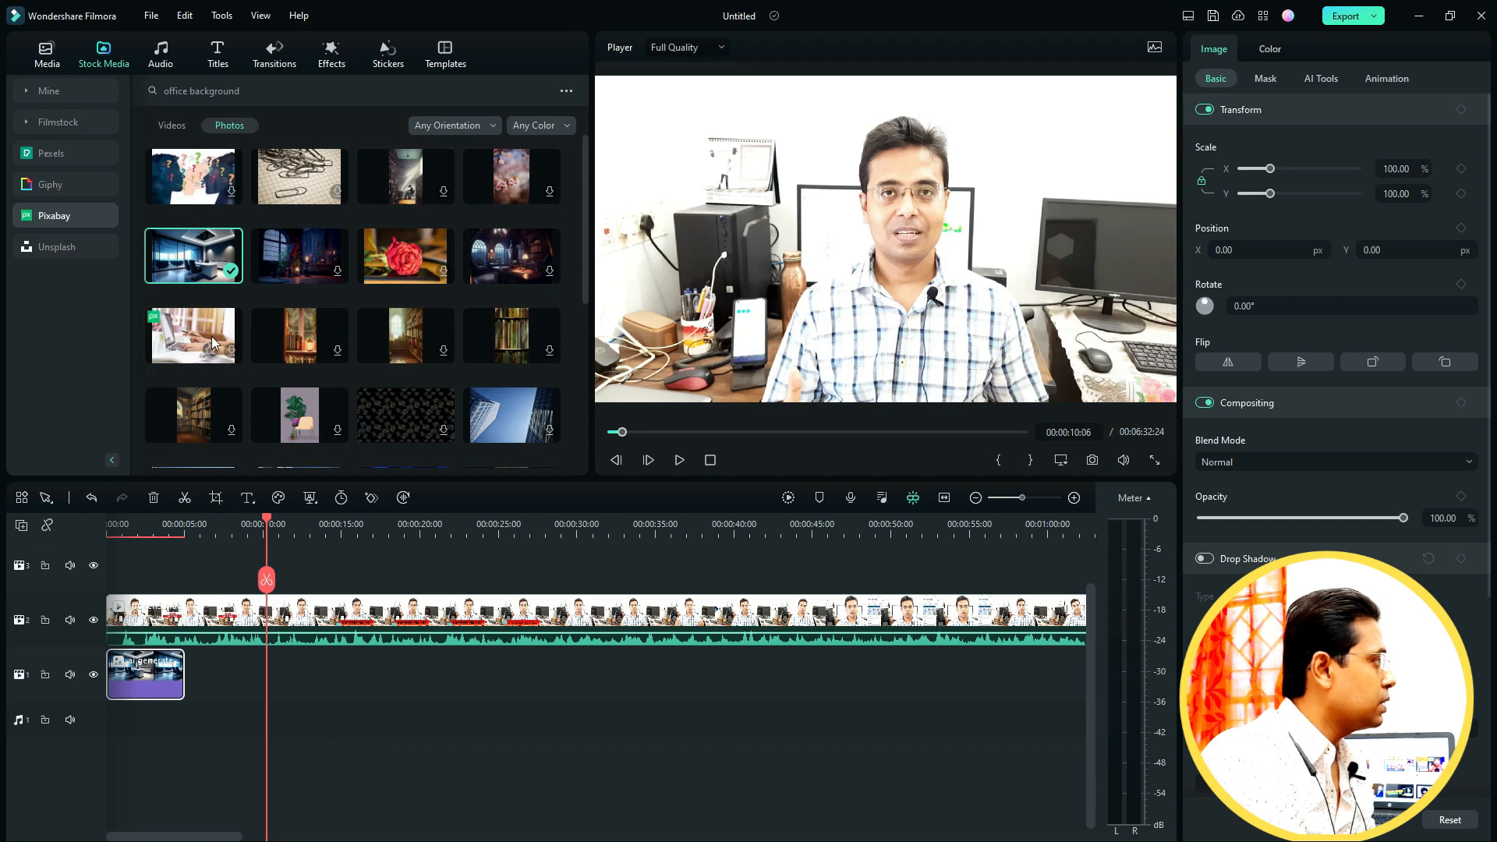
- Add the building sketch stock photo to the lower track after the office photo
scroll(260, 362, "down", 3)
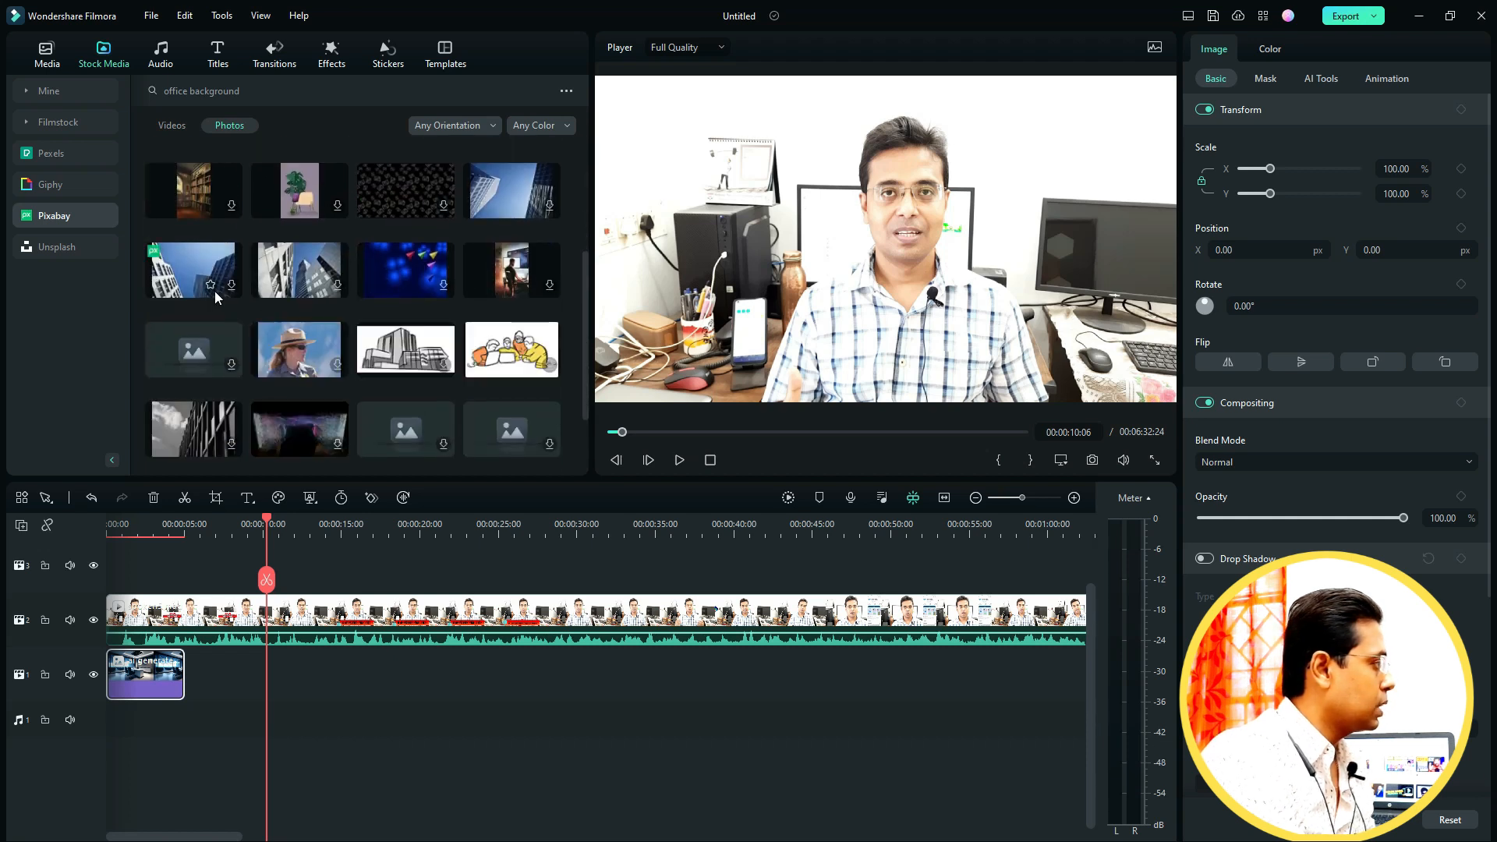
mouse_move(398, 353)
left_mouse_down()
mouse_move(333, 674)
mouse_move(226, 677)
left_mouse_up()
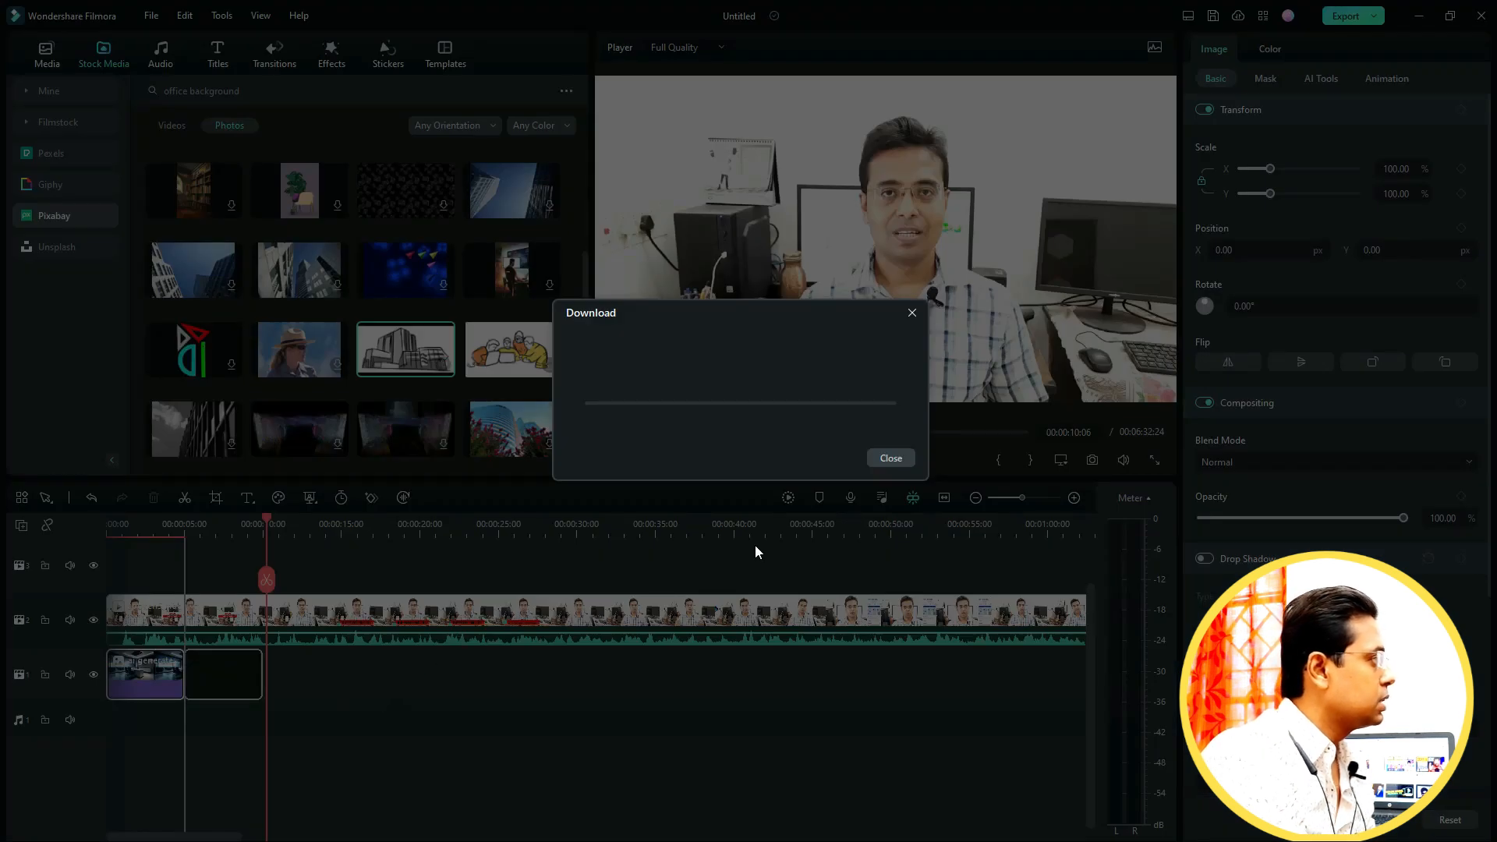
scroll(524, 404, "up", 5)
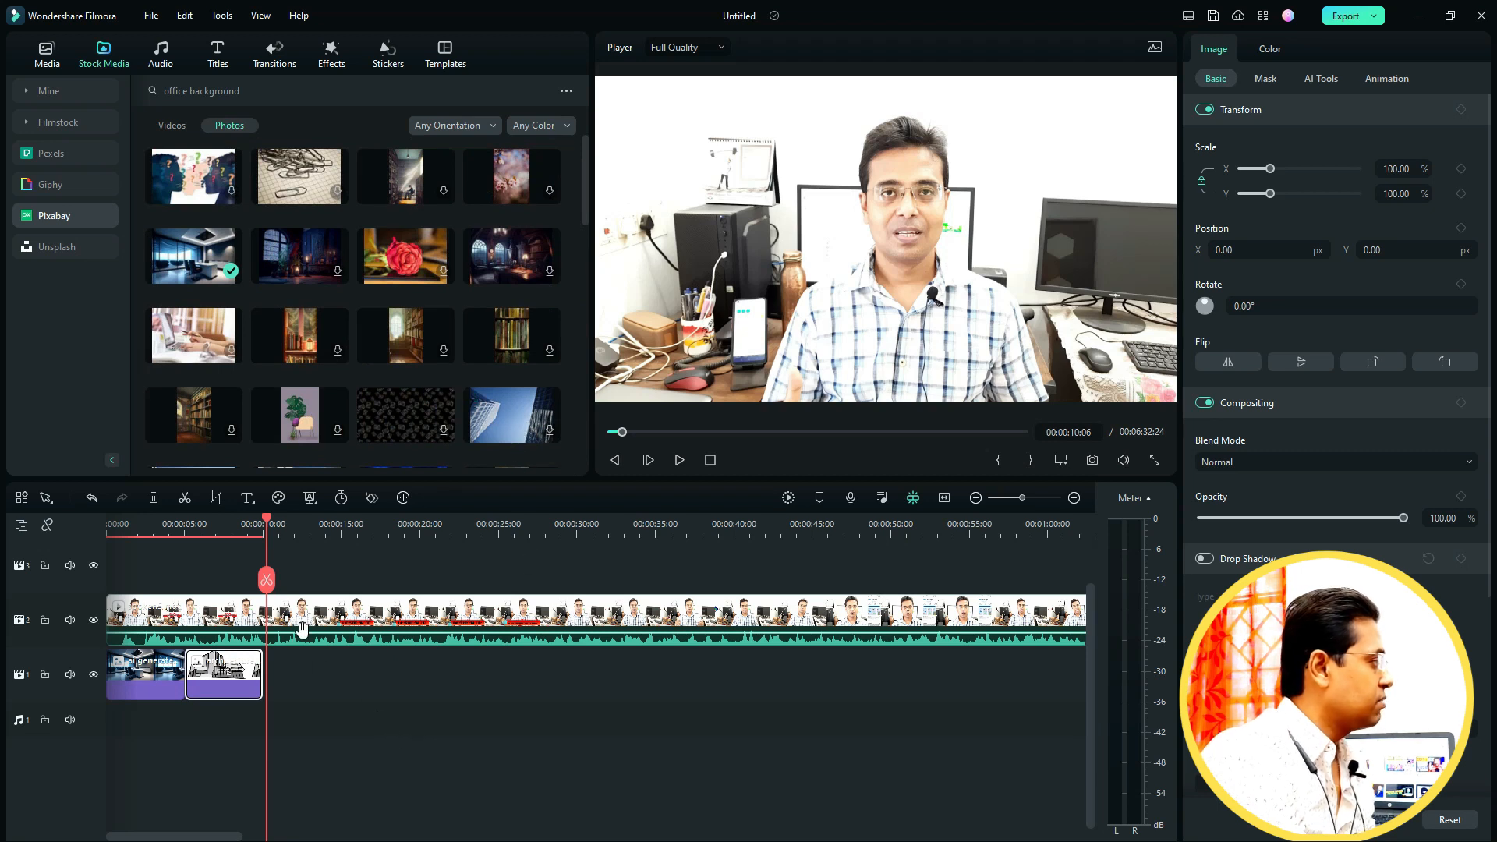
- Extend the office photo on the lower track to about 18 seconds long, starting at the beginning of the timeline
left_click(148, 617)
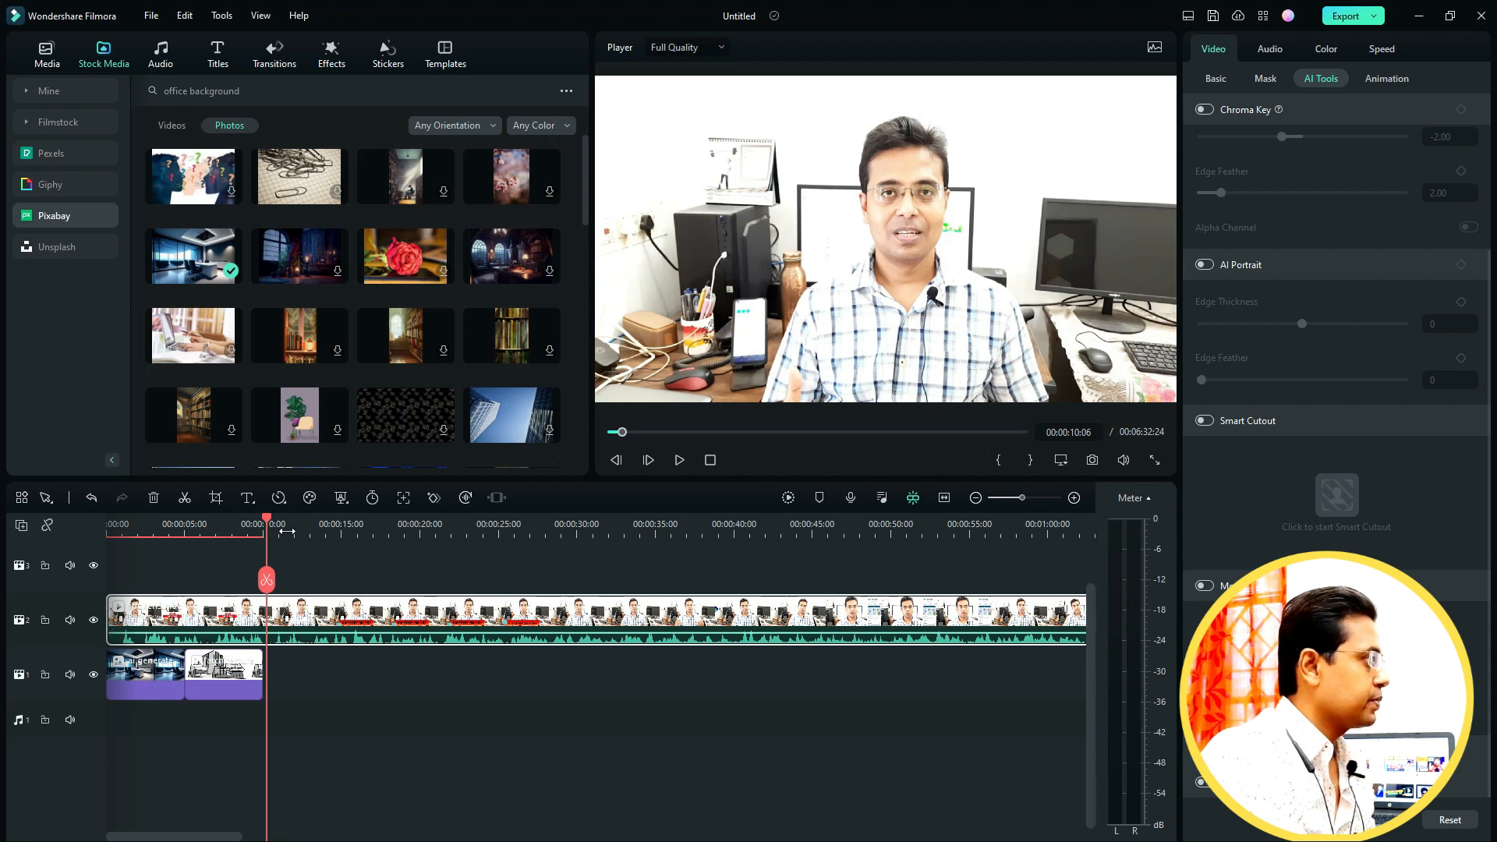
left_click_drag(266, 525, 119, 580)
left_click_drag(216, 675, 421, 676)
left_click(156, 674)
left_click_drag(185, 668, 387, 680)
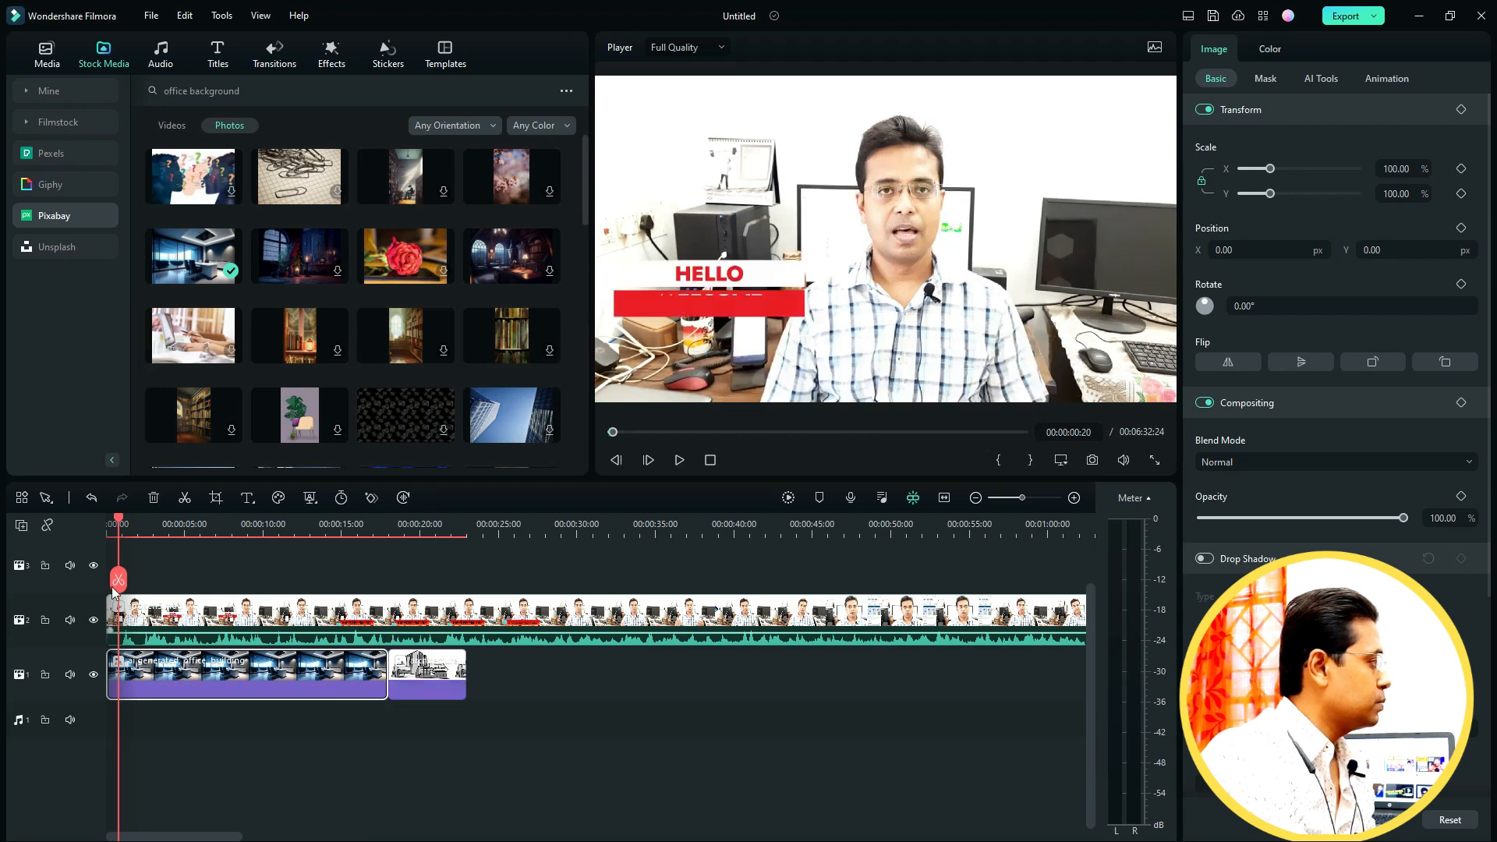
- Search the effects for "image mask" and apply the Image Mask effect to the speaker video clip
left_click(110, 521)
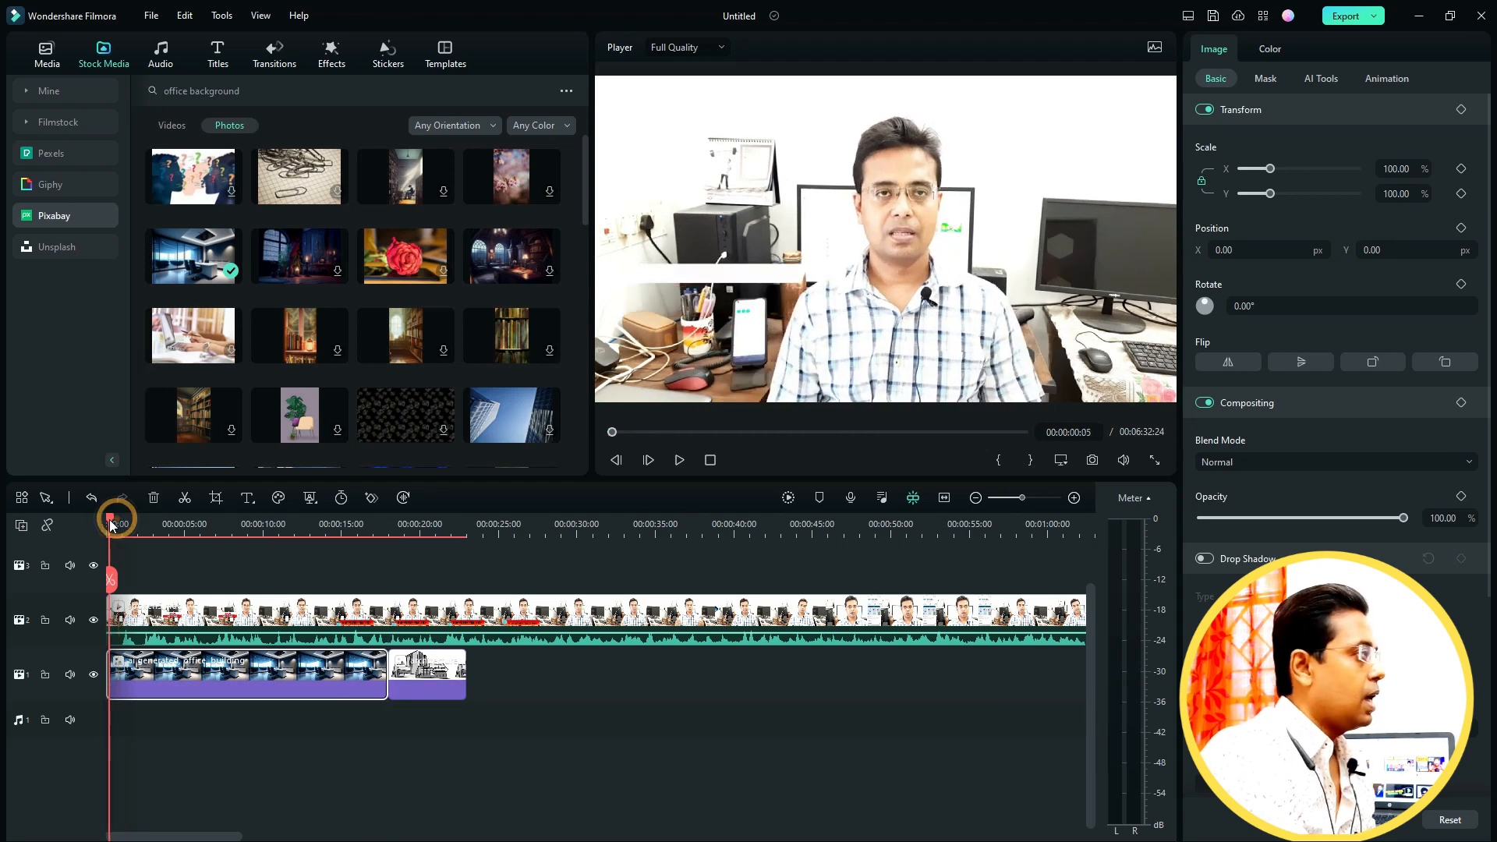
left_click(151, 616)
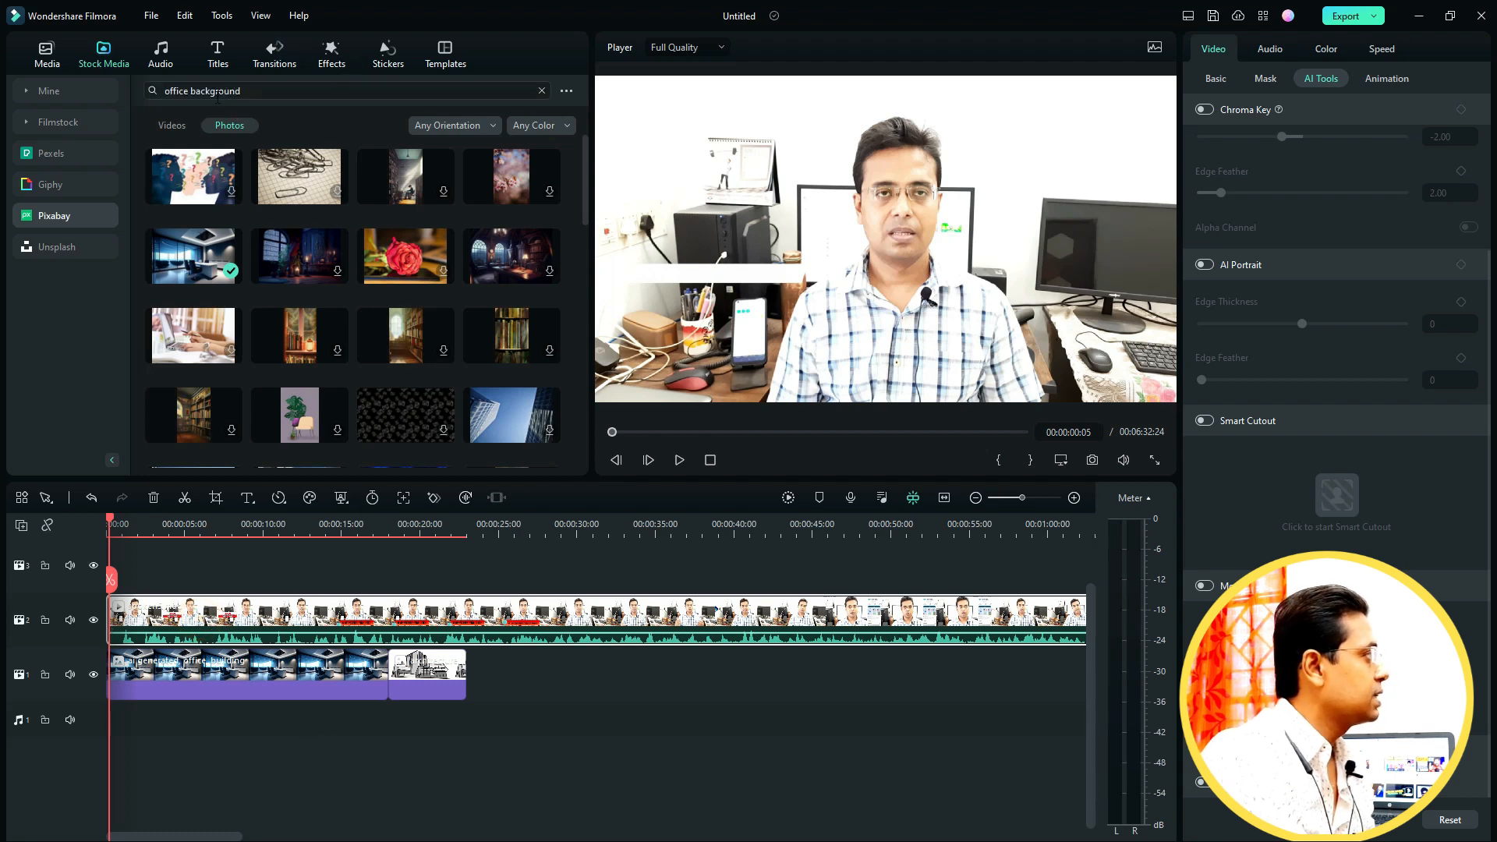
left_click(335, 62)
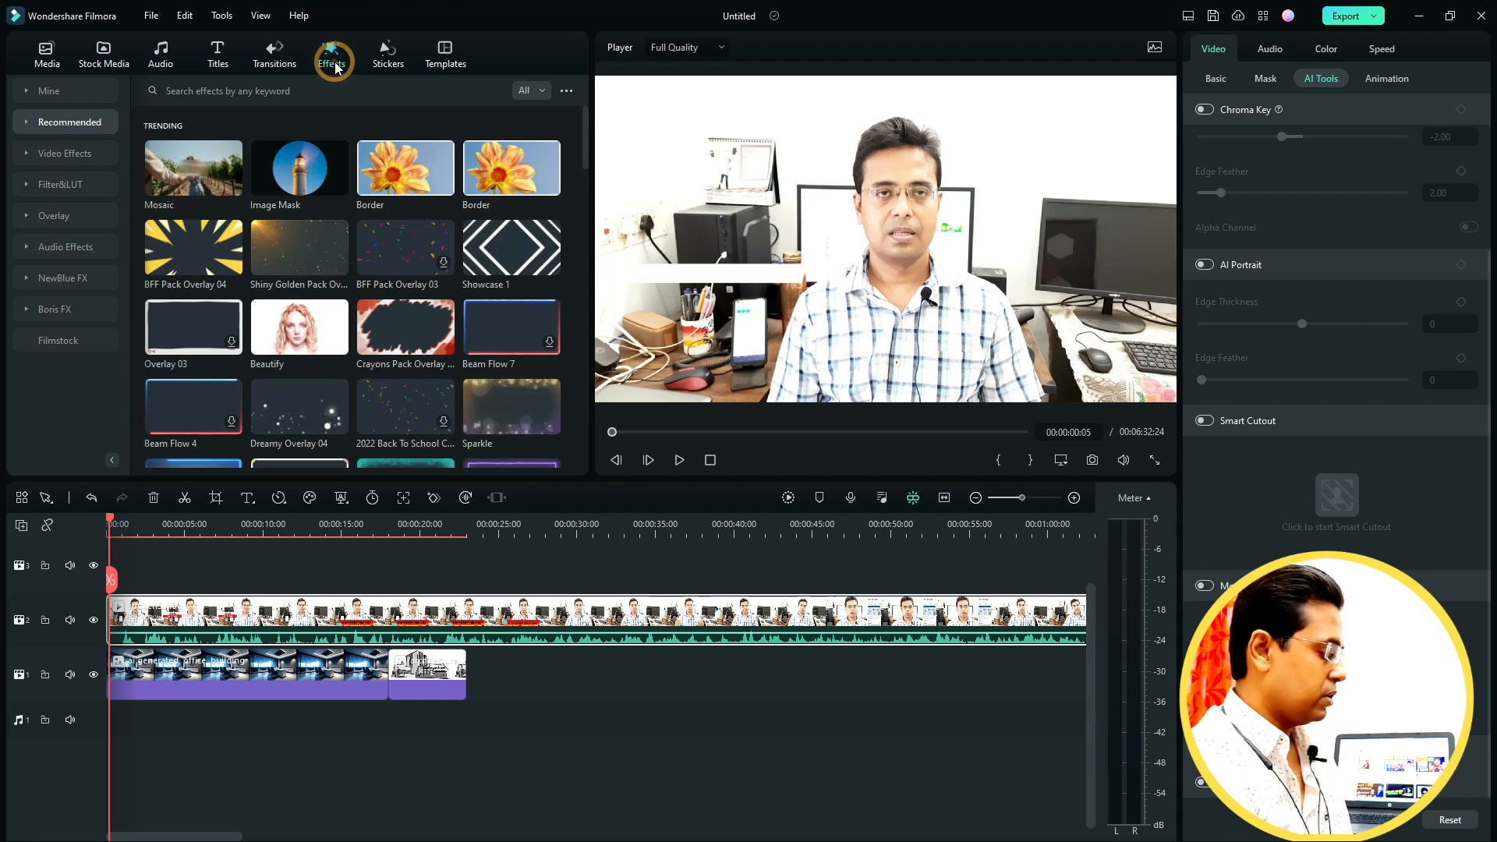
left_click(187, 91)
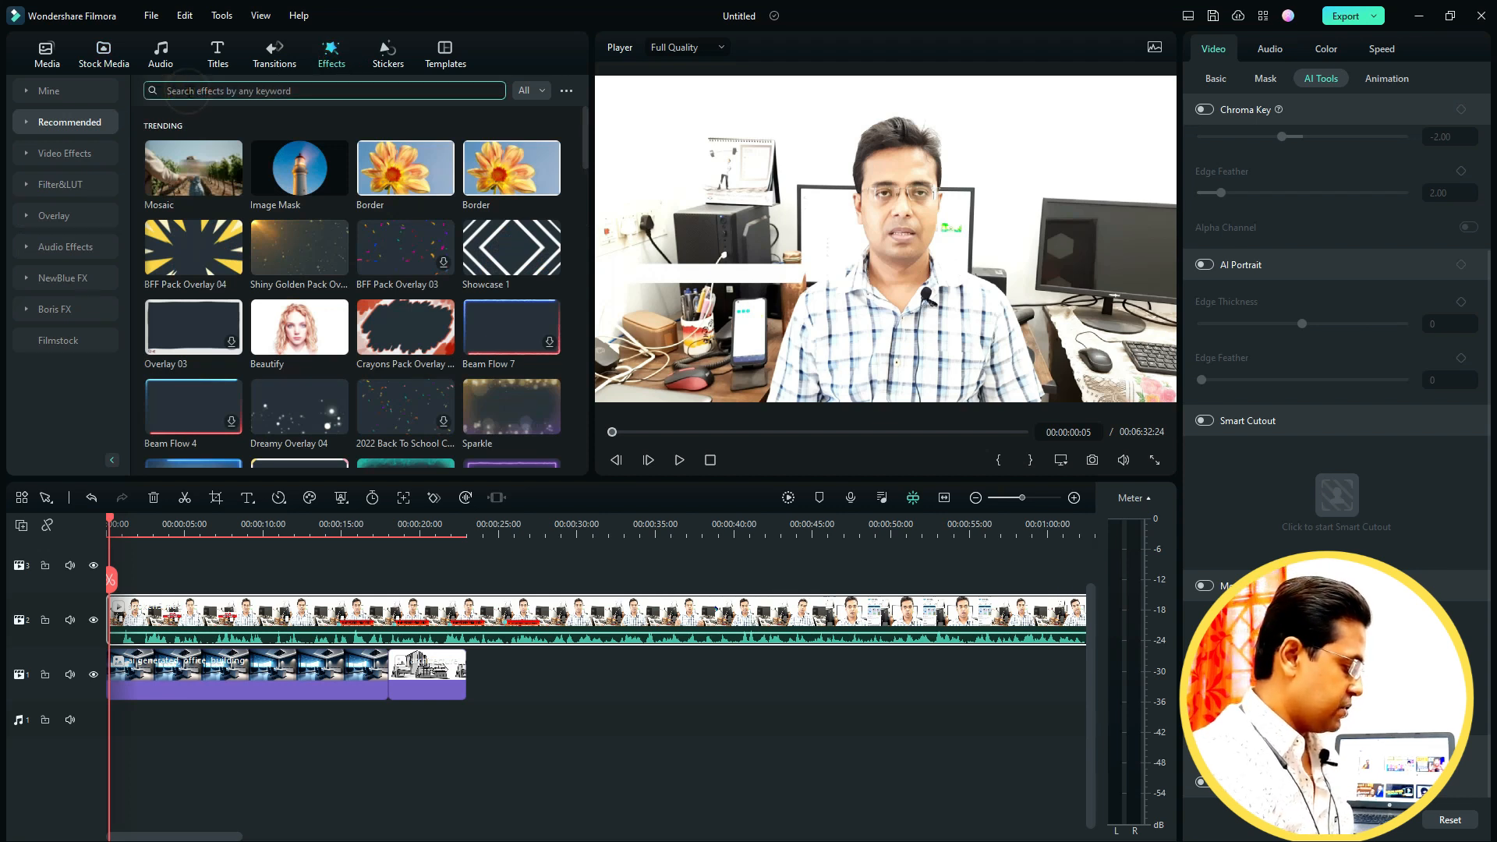
type("image")
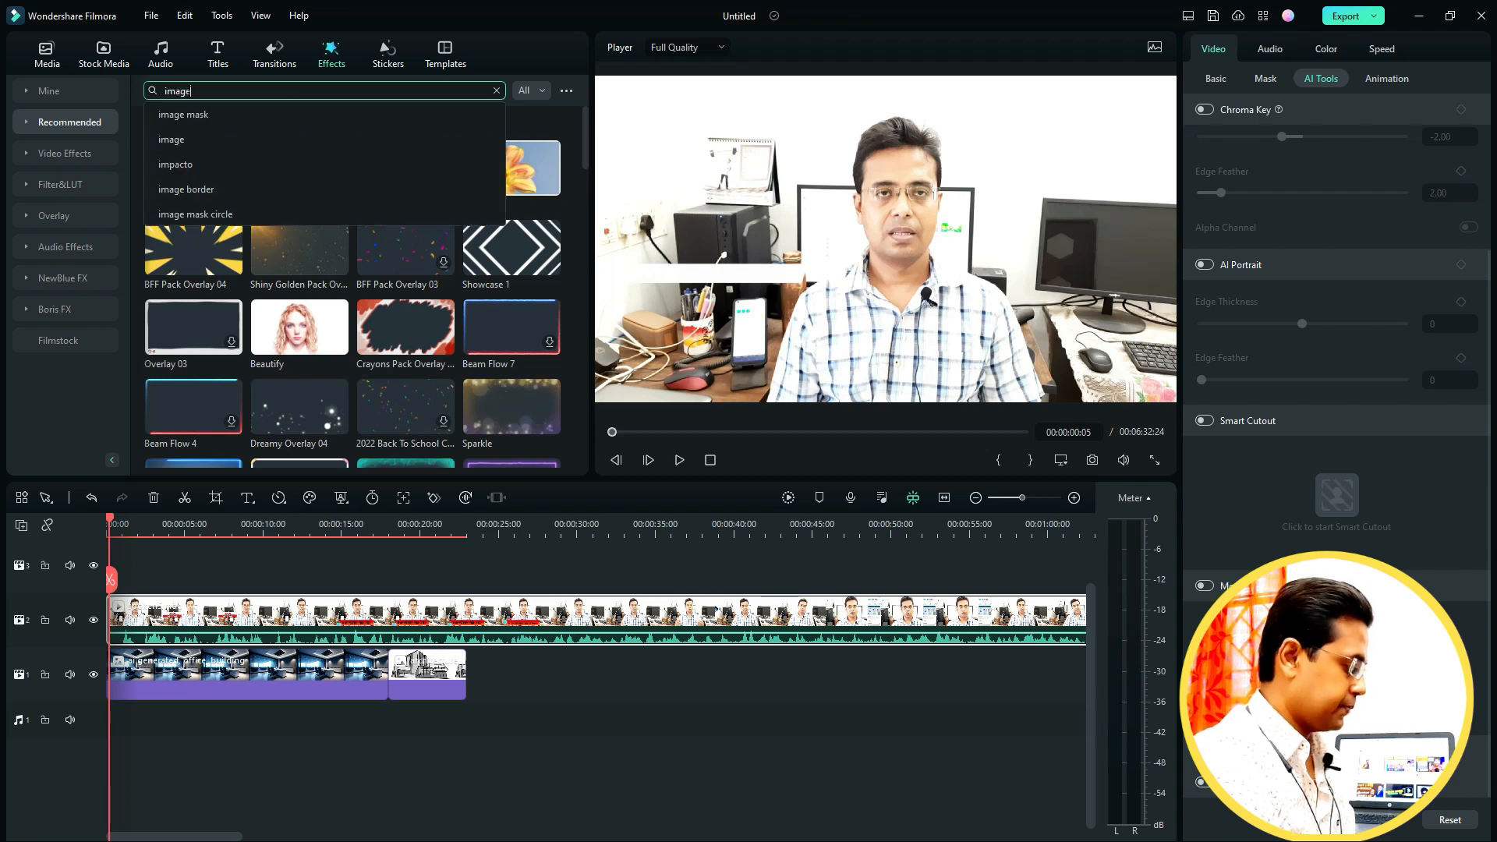
key("Return")
type("ma")
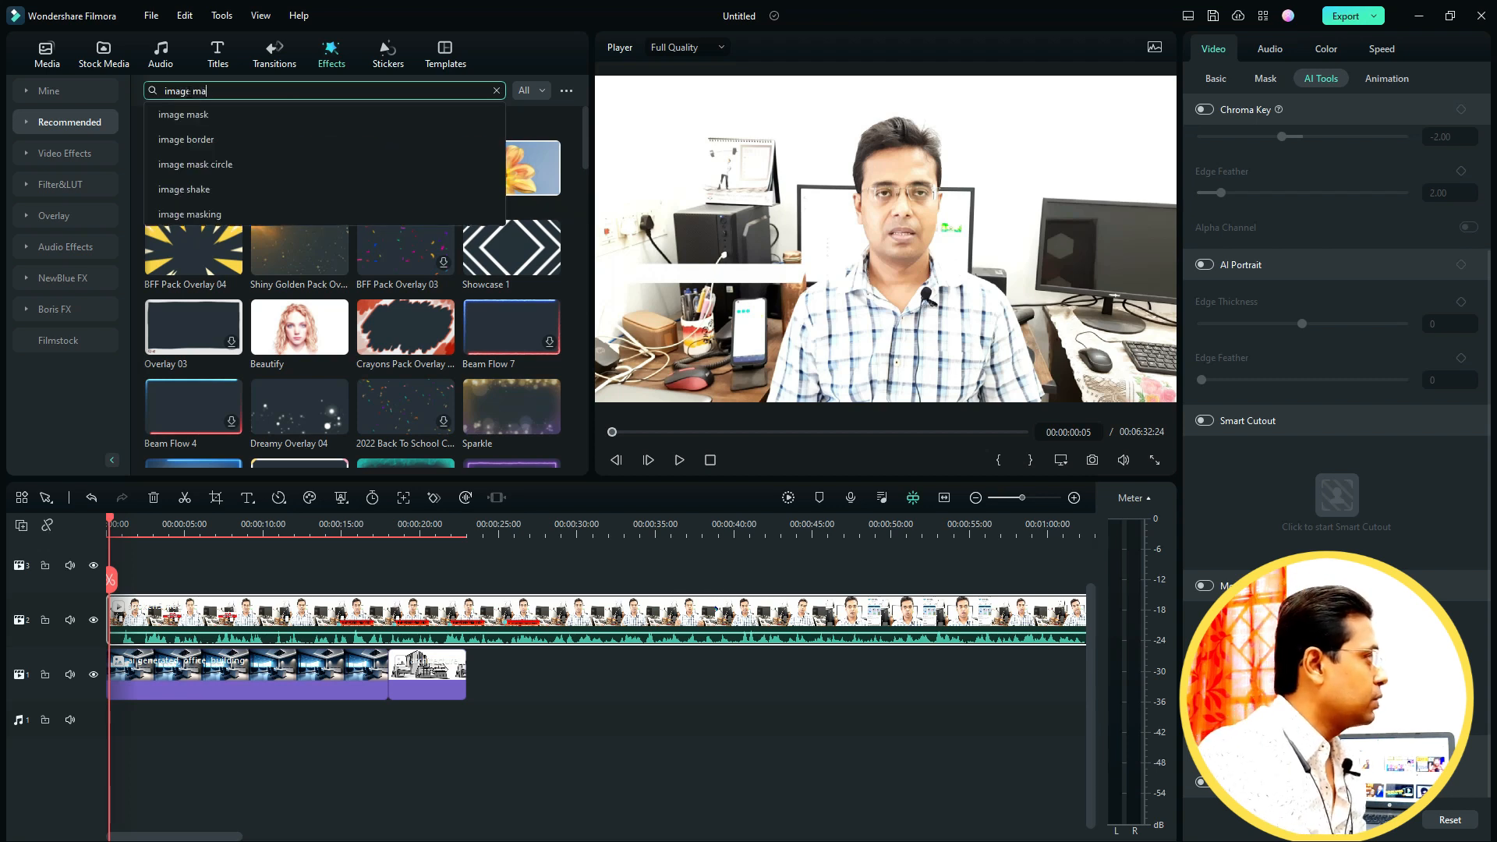
type("sk")
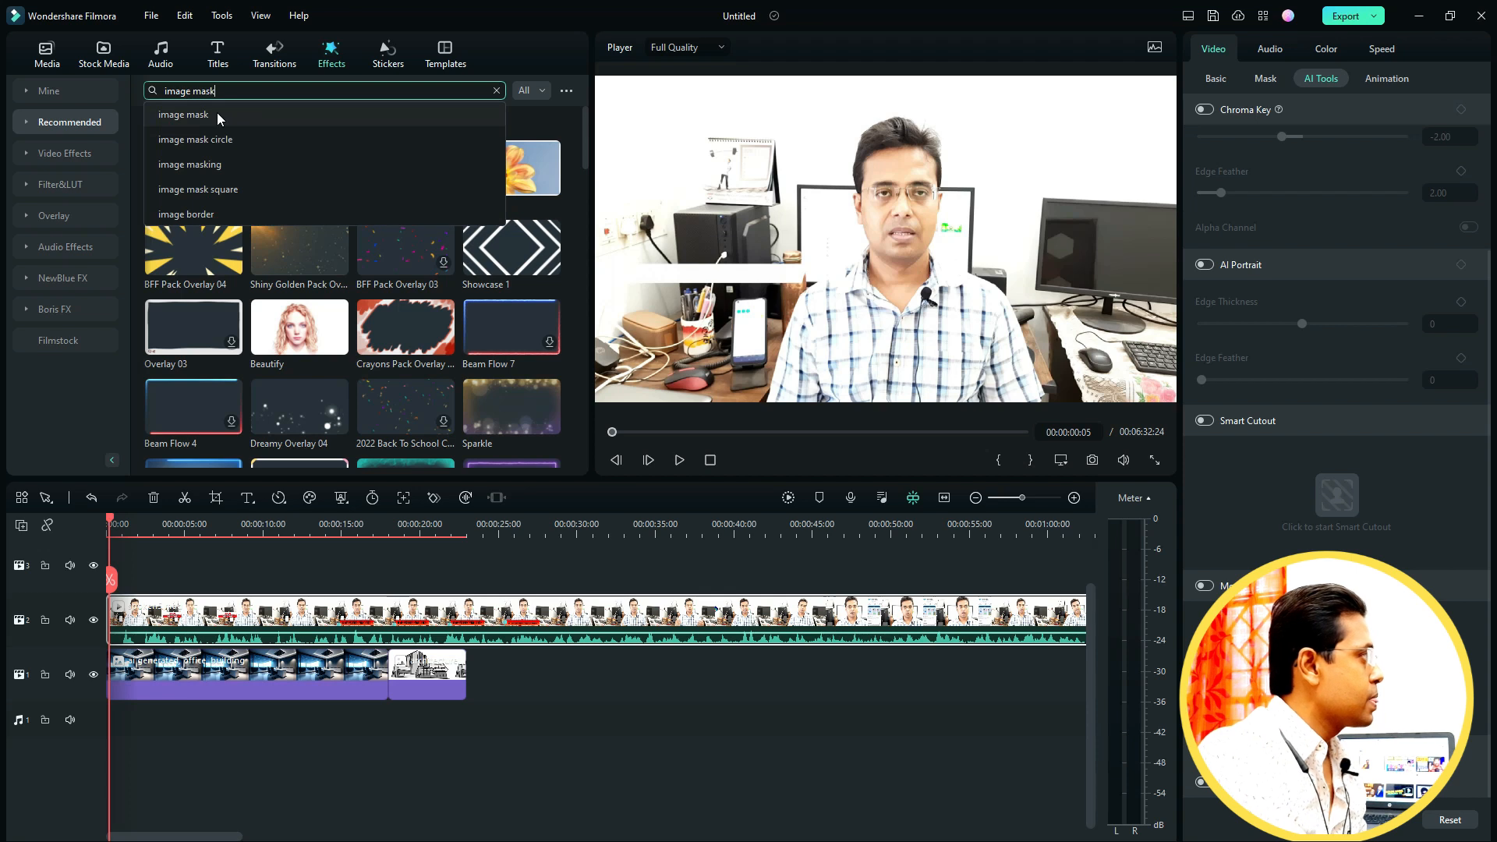
left_click(310, 111)
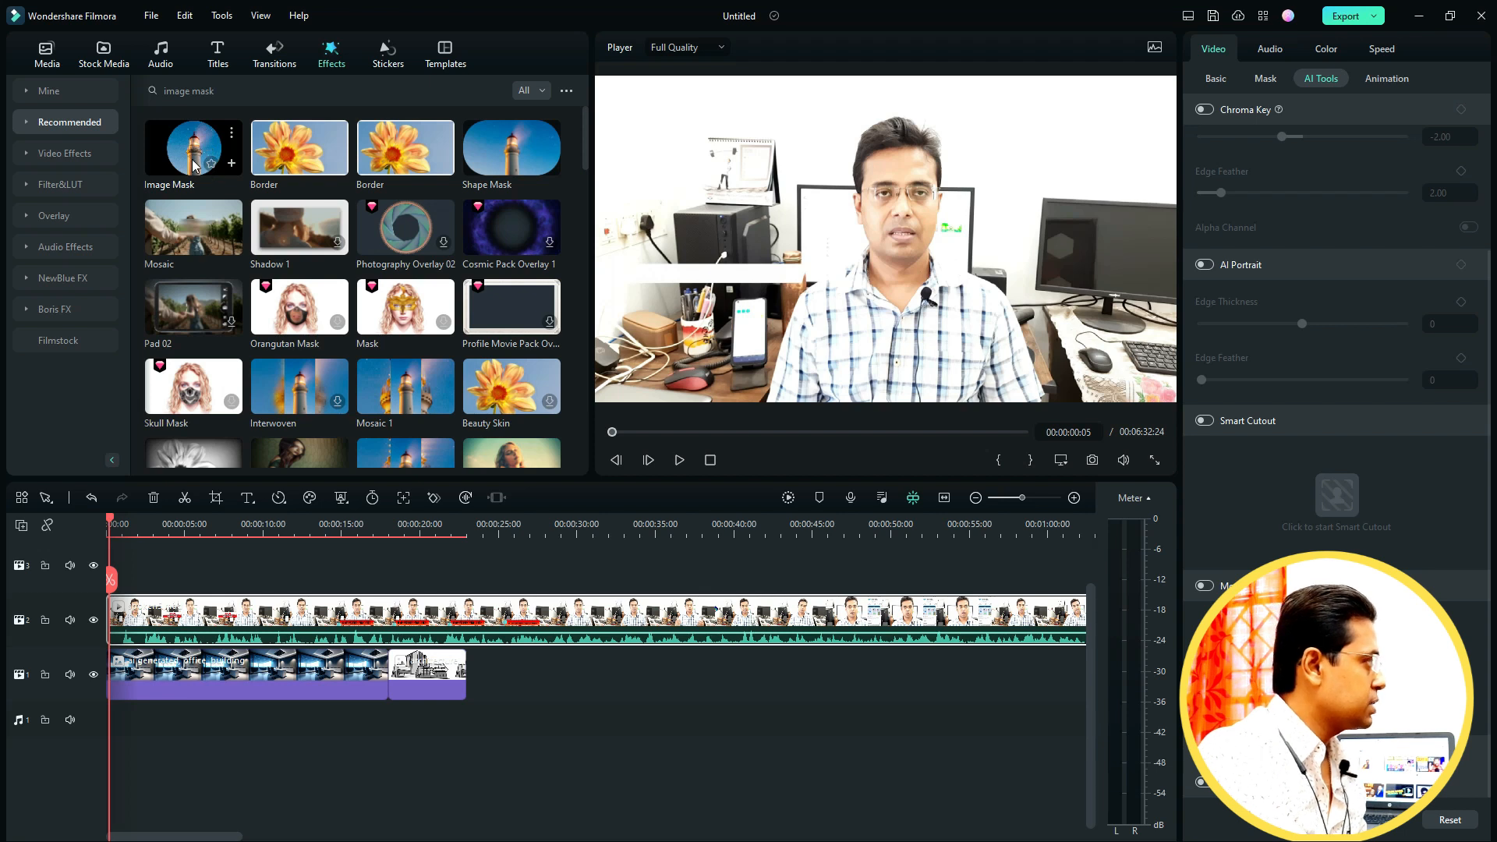
left_click_drag(195, 146, 115, 620)
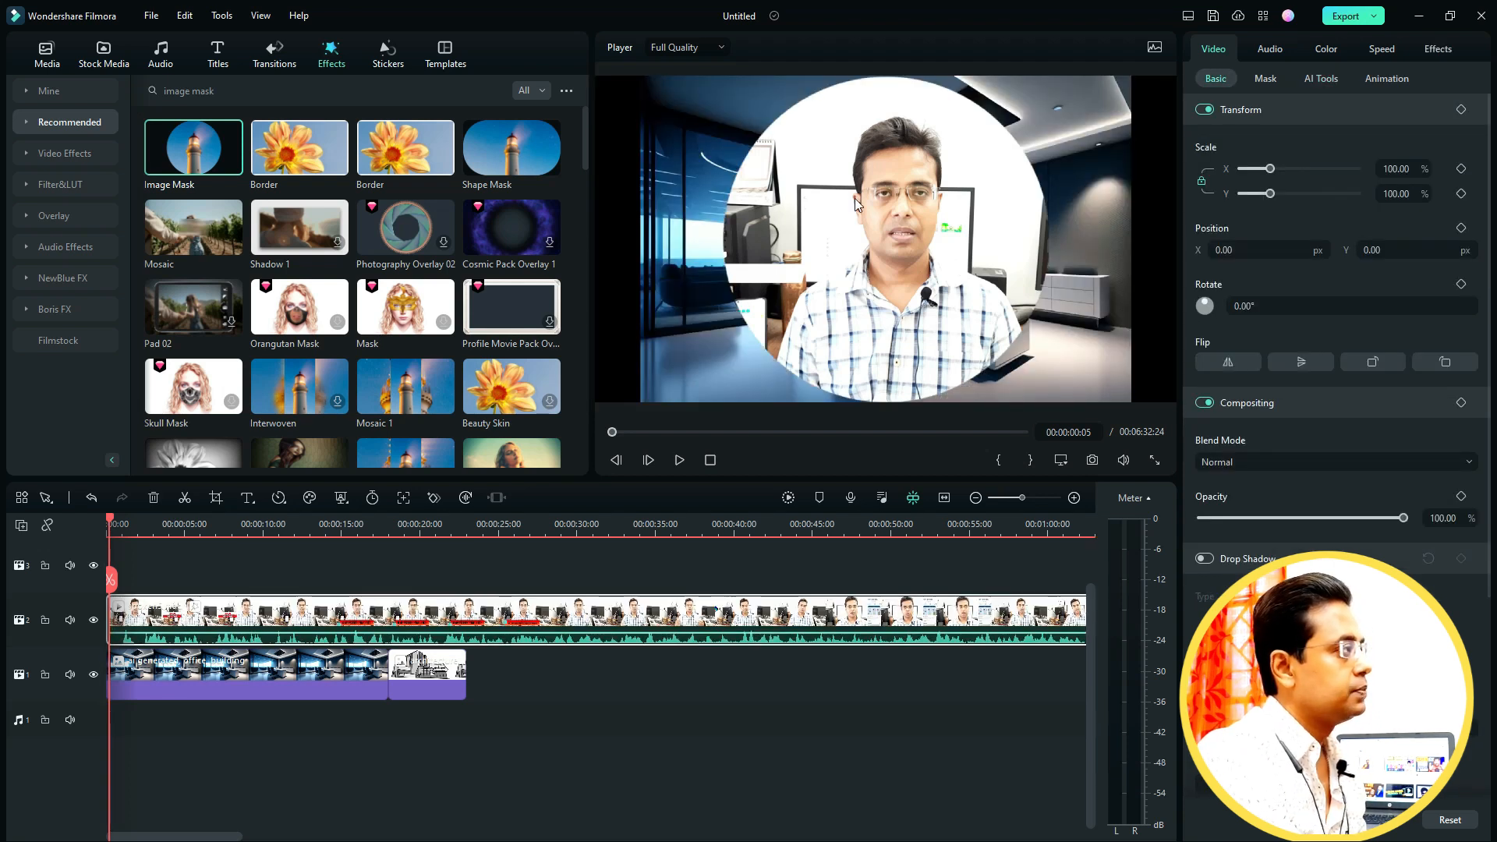
- Scale the masked speaker video to about 34% and place it in the lower-left corner of the frame
left_click_drag(1008, 250, 980, 211)
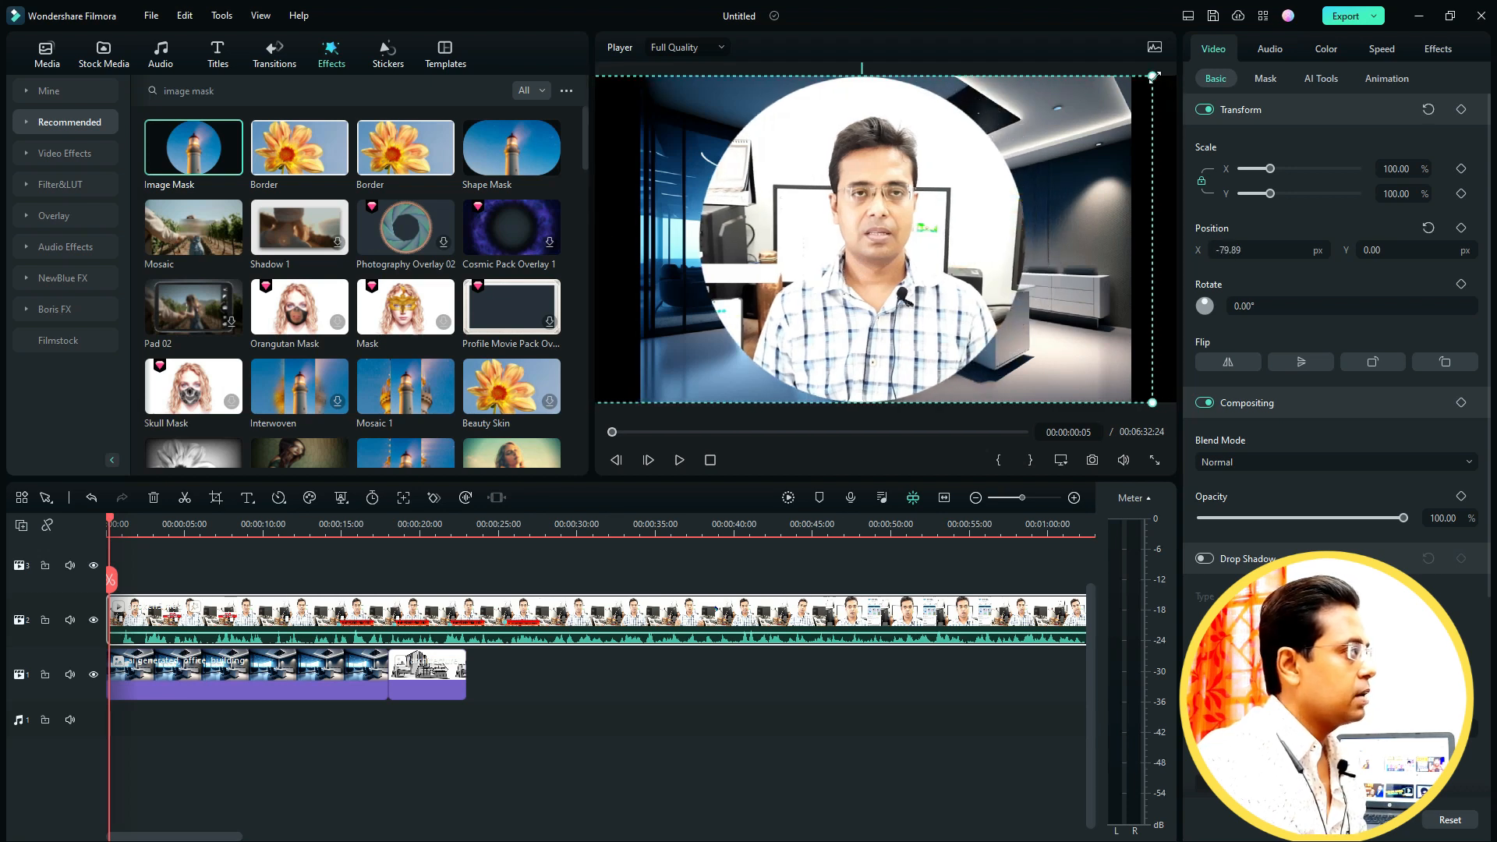
left_click_drag(1154, 77, 978, 173)
left_click_drag(1262, 175, 1253, 178)
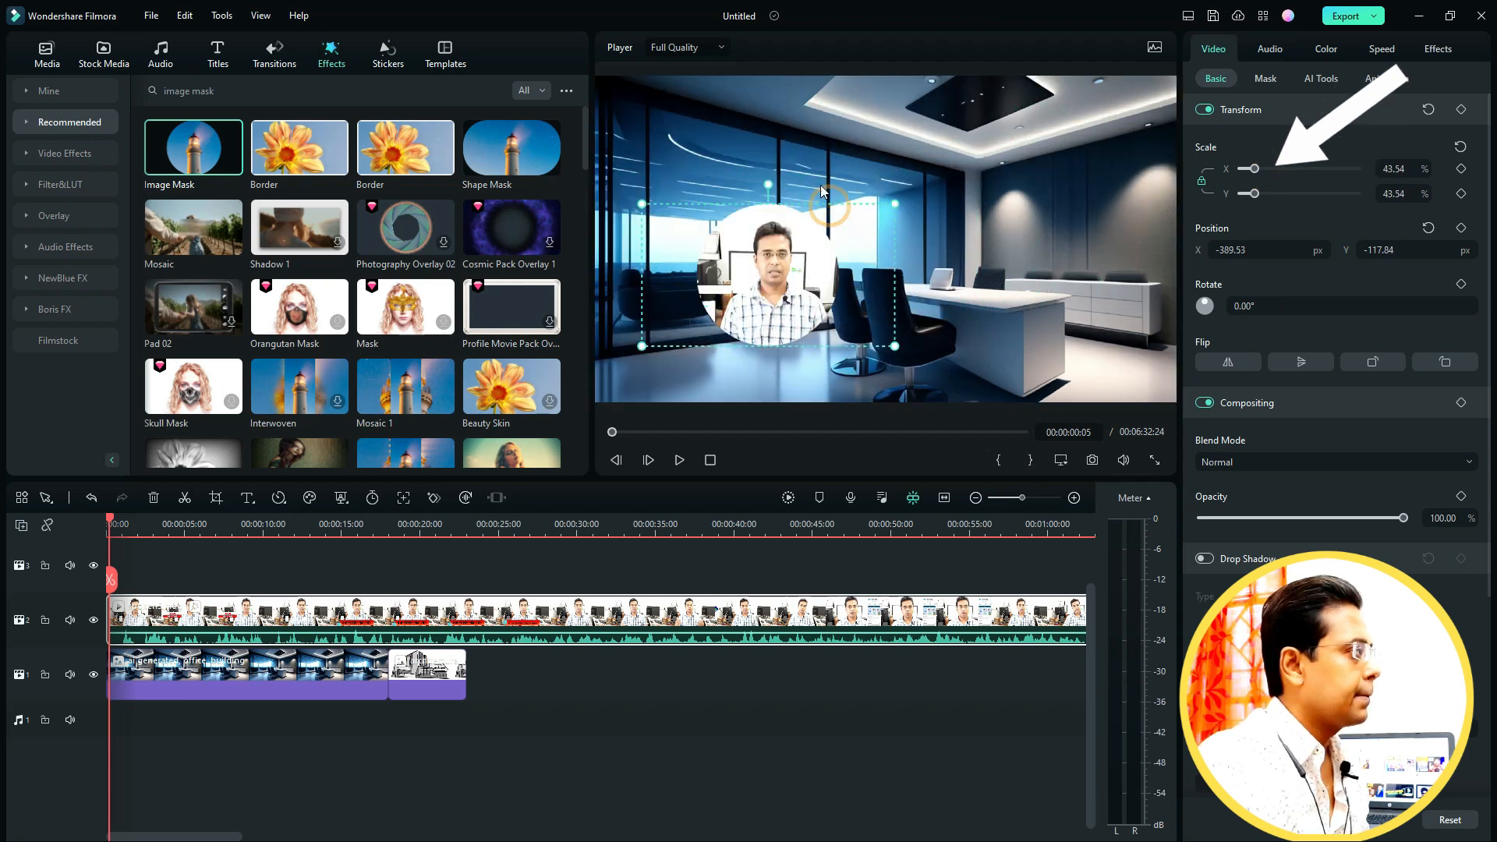
left_click(825, 195)
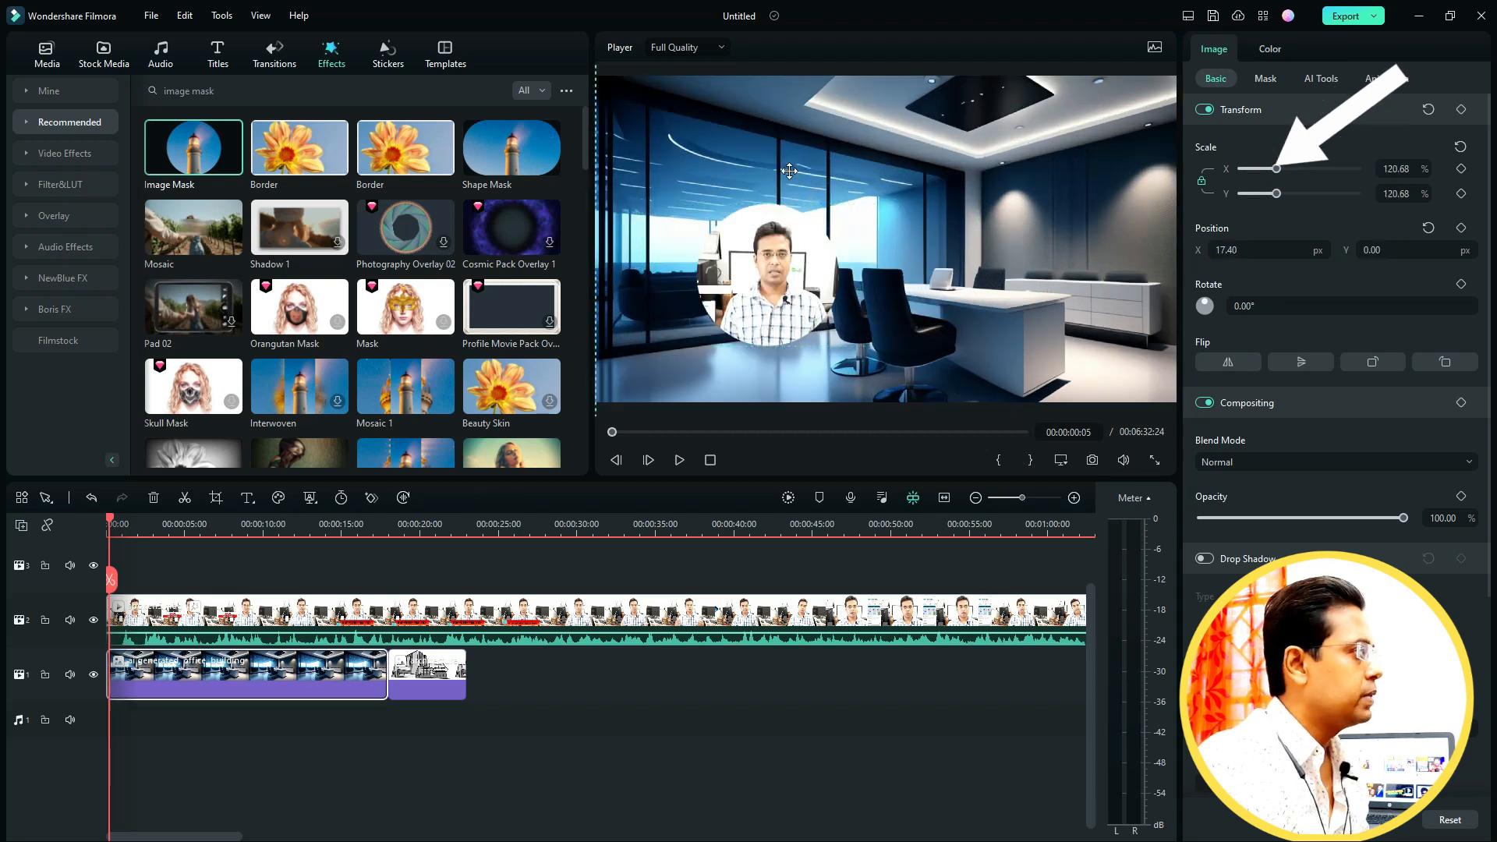
left_click(788, 221)
left_click_drag(819, 259, 727, 312)
left_click_drag(802, 260, 744, 293)
left_click_drag(658, 328, 676, 333)
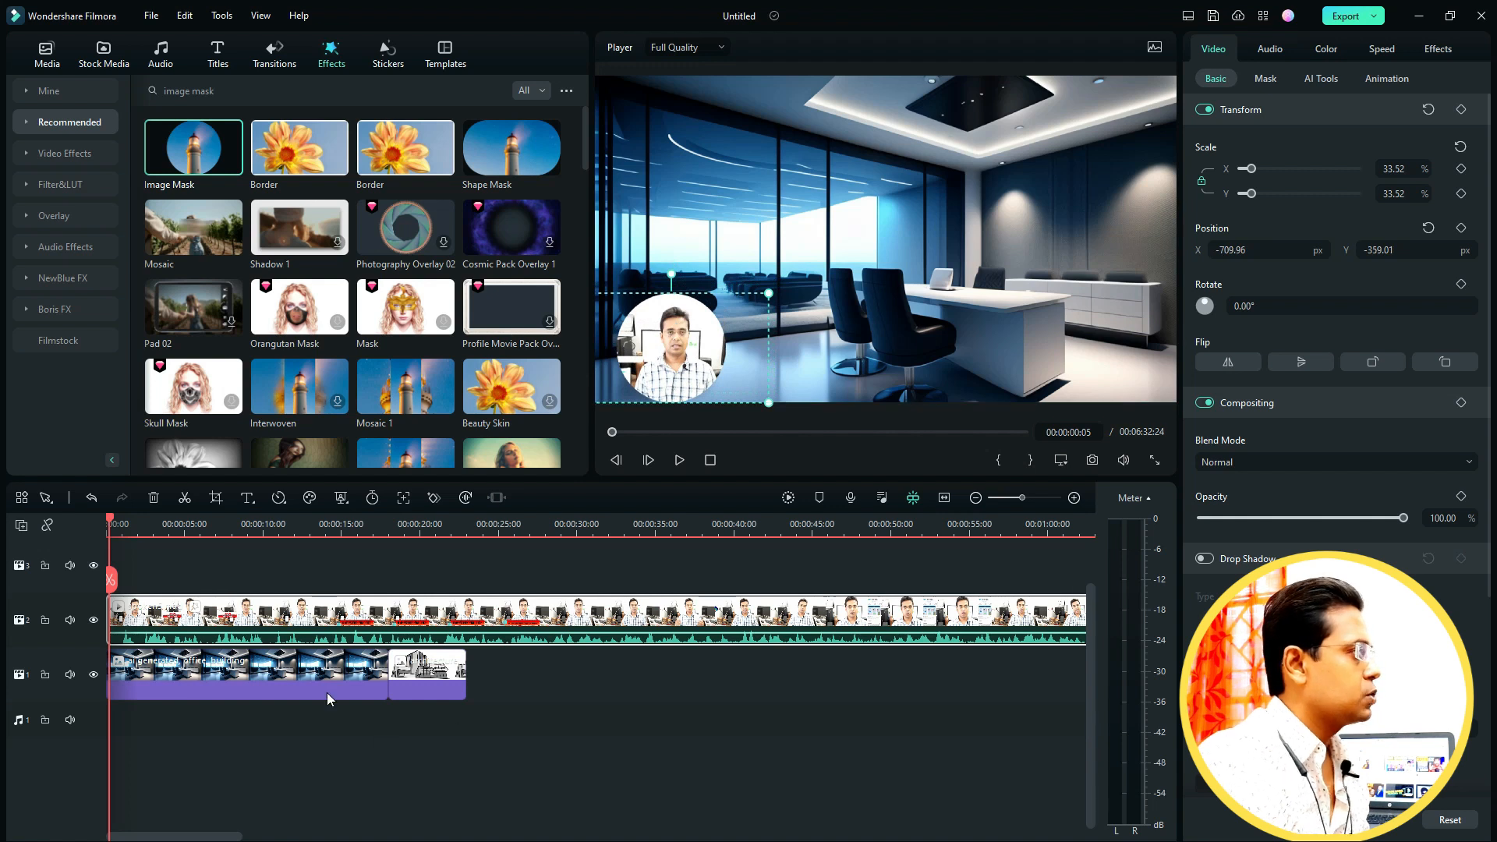
- Play back the composition to preview the circular speaker overlay on the office background
left_click(307, 688)
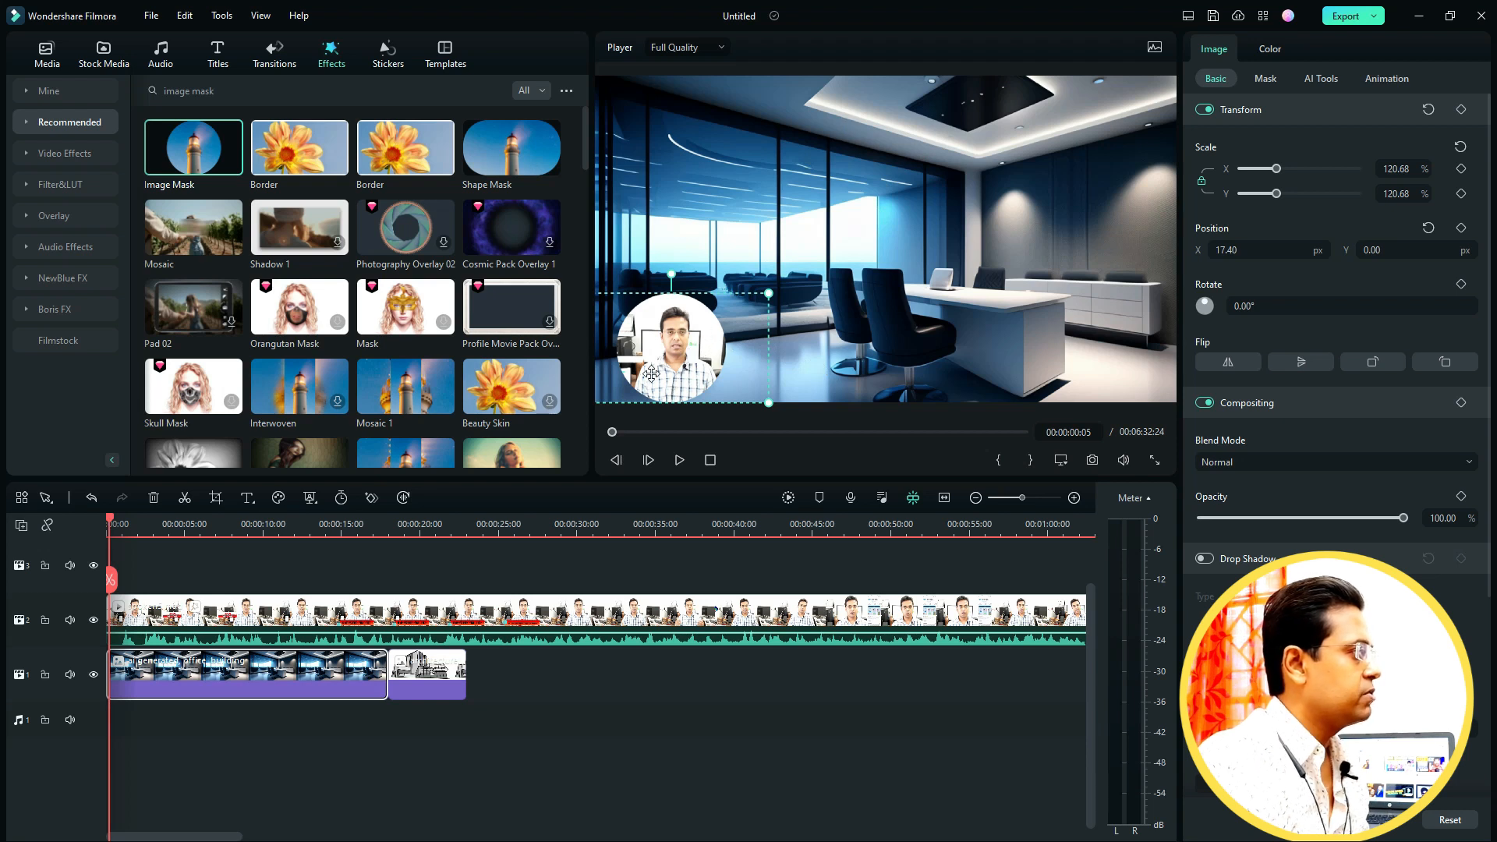
left_click(680, 460)
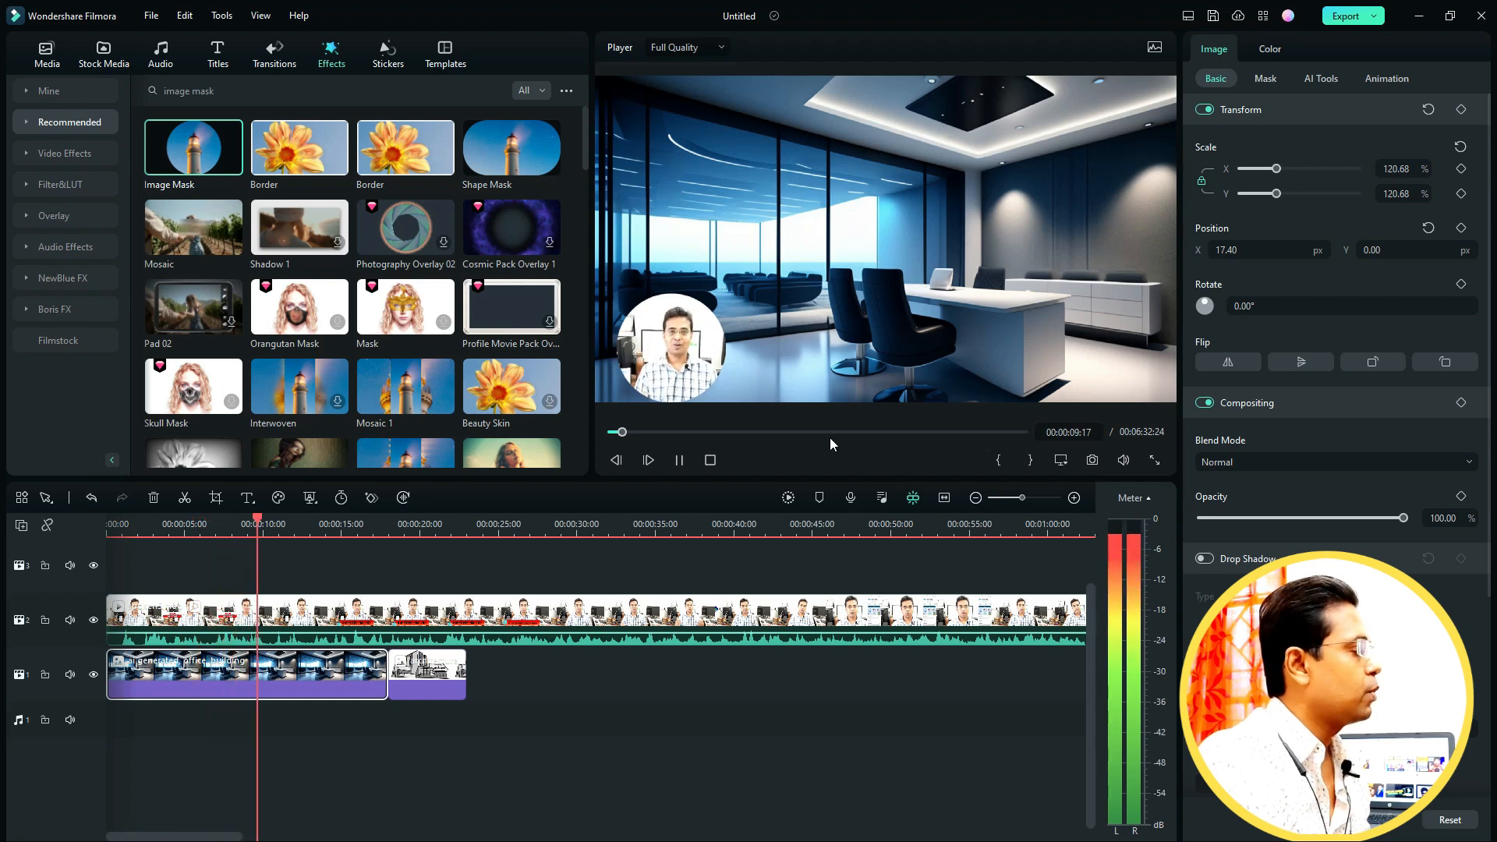
key("space")
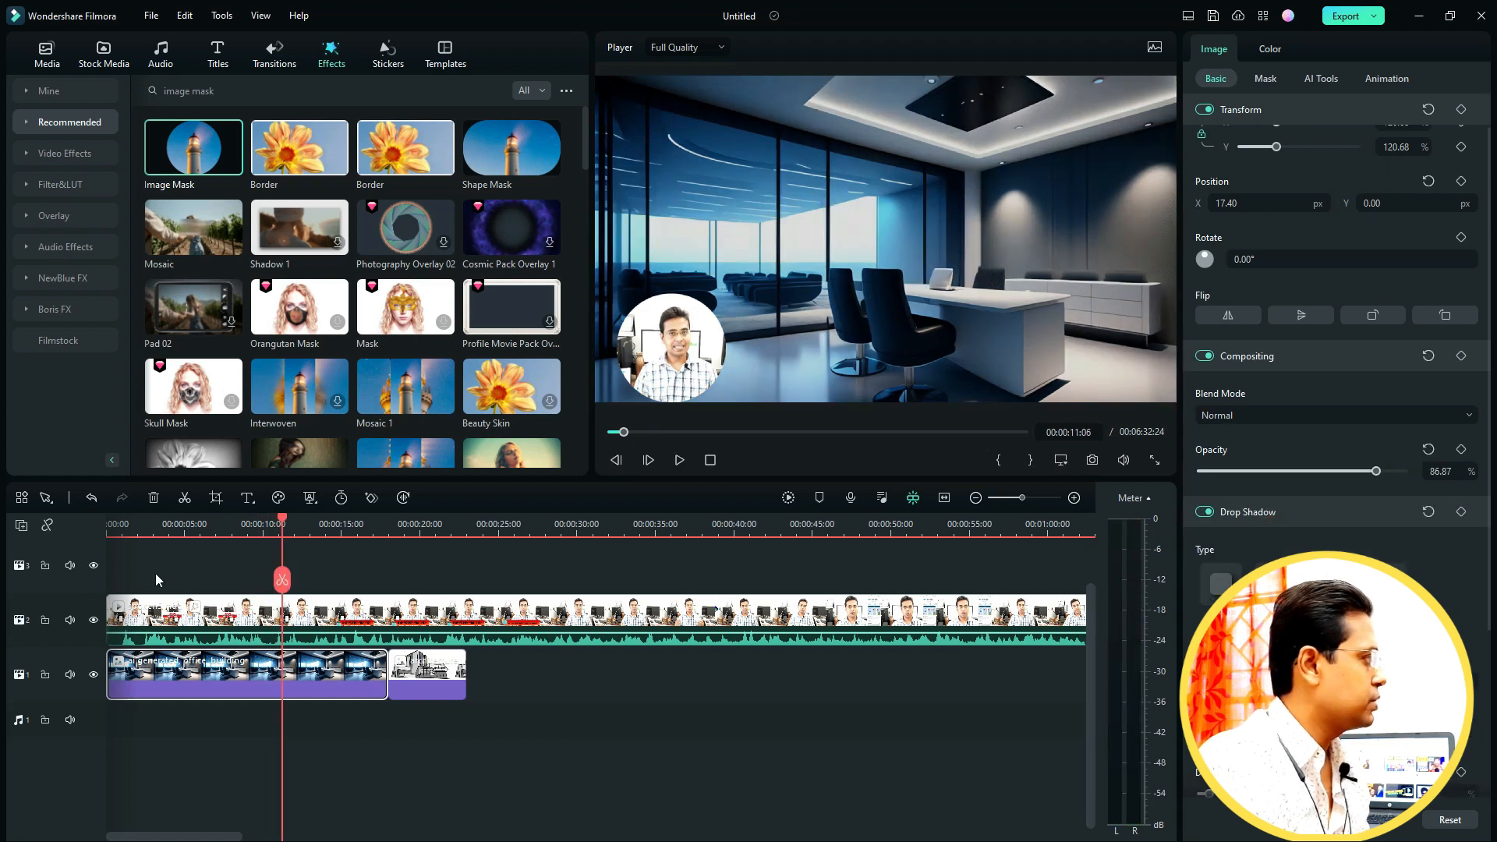
- Enable a Tiled drop shadow on the speaker video and set its distance to 0
left_click(185, 624)
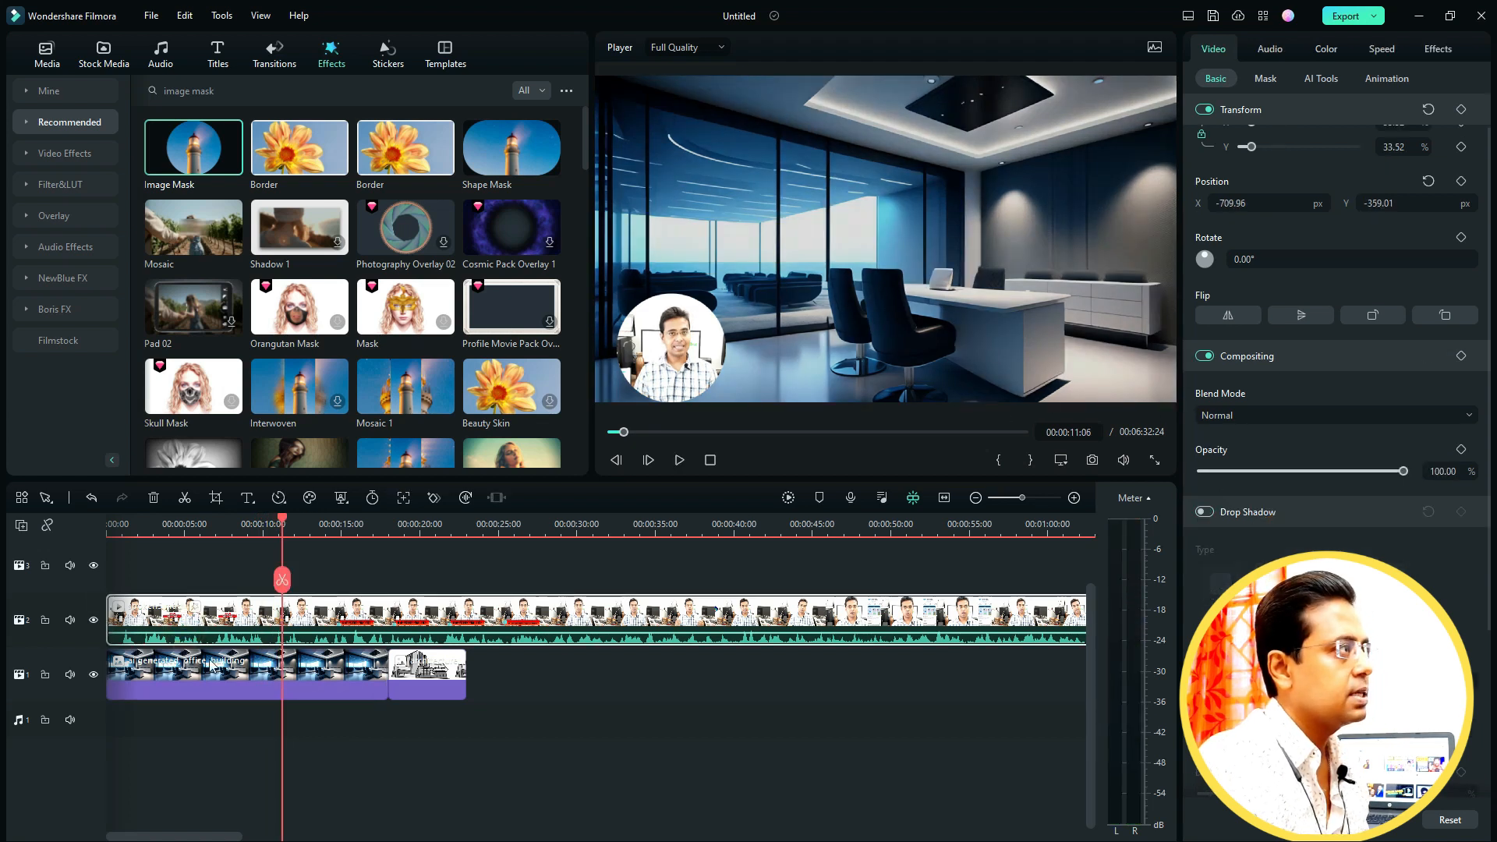
scroll(1358, 442, "up", 1)
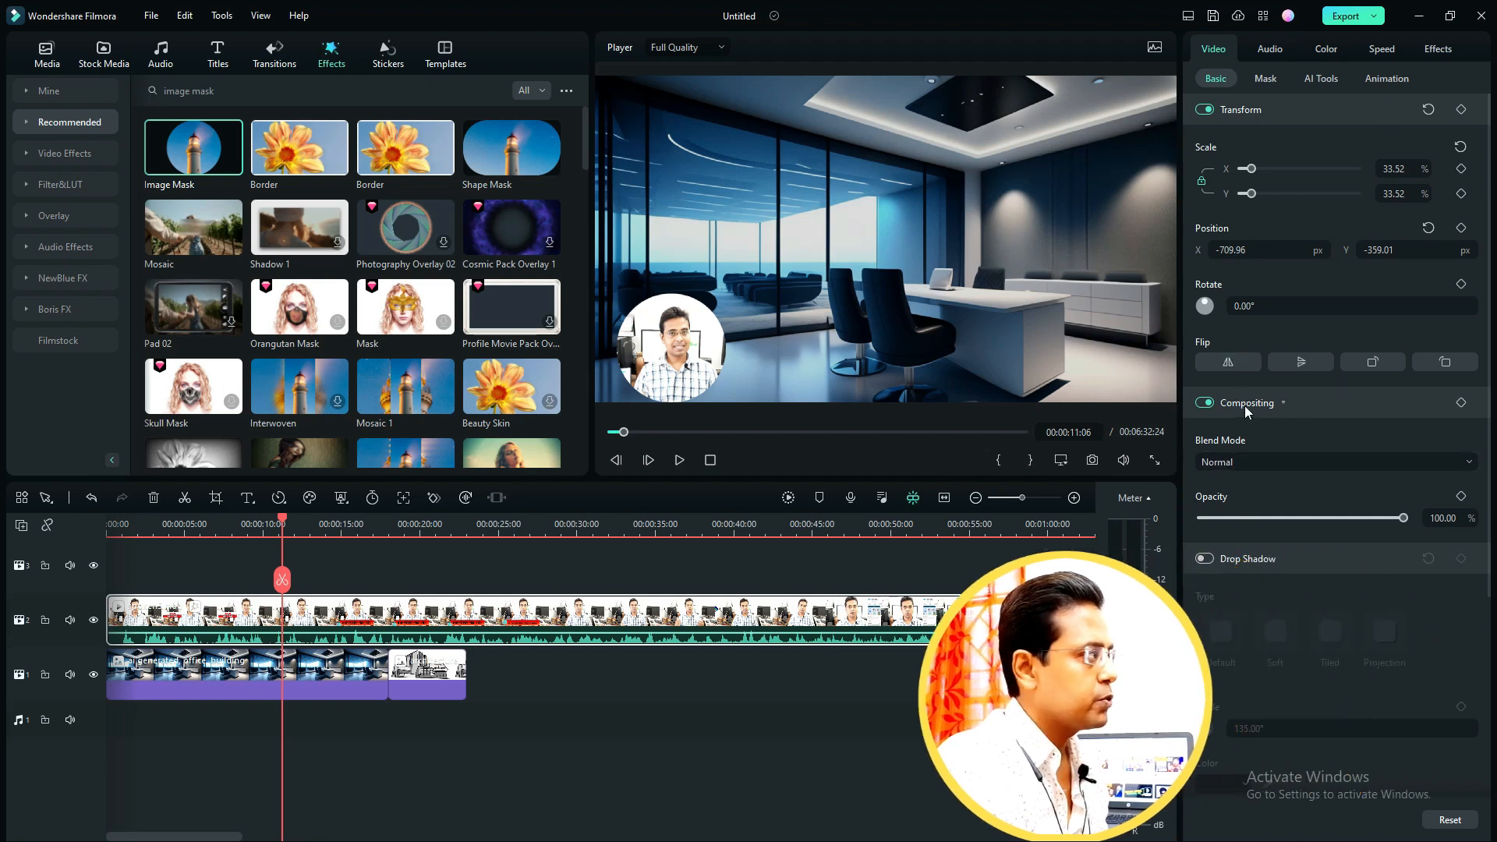
left_click(1207, 560)
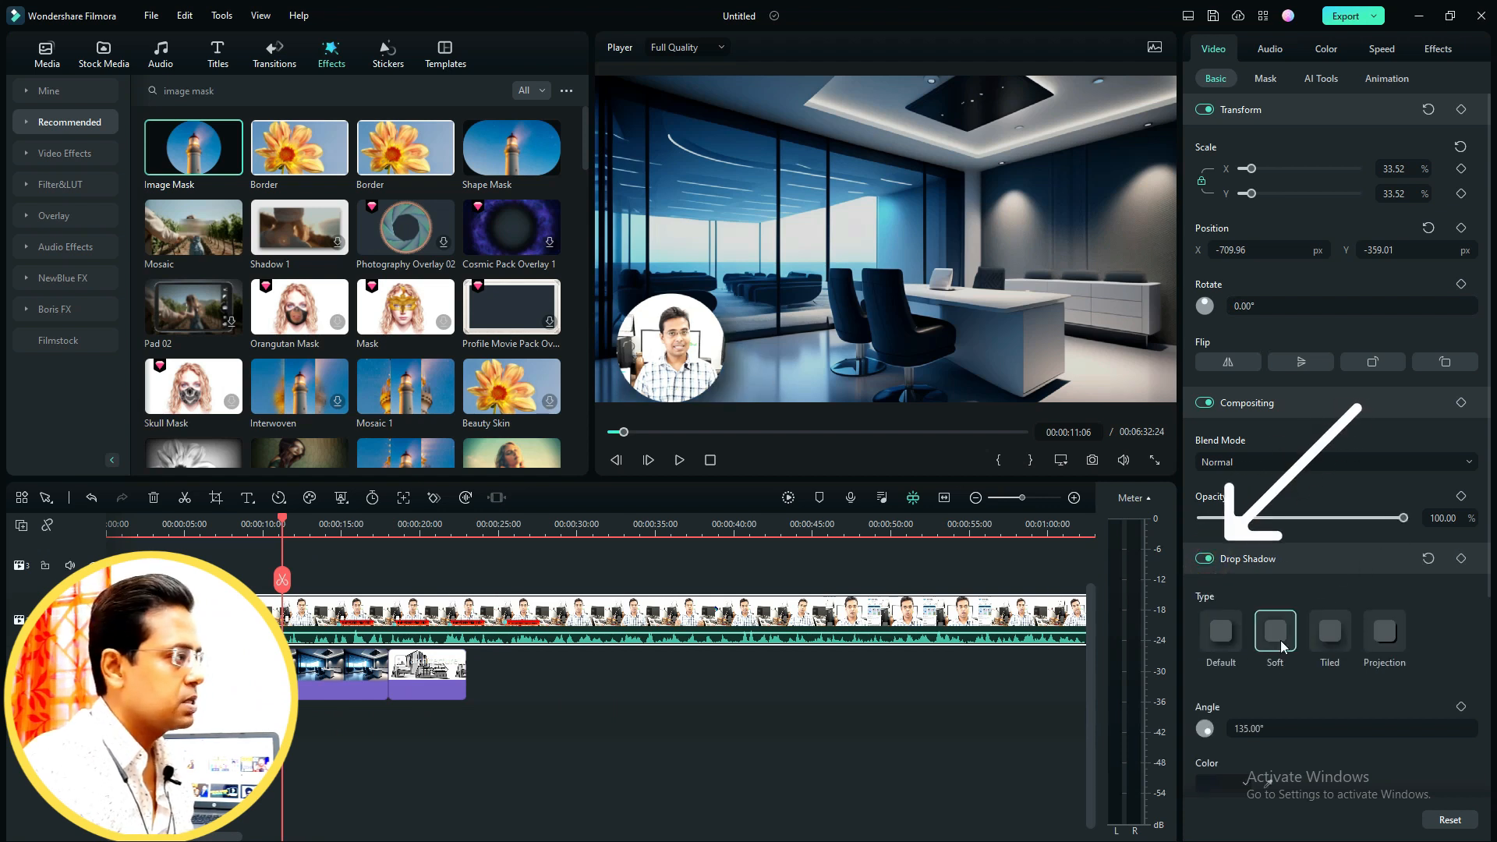
left_click(1332, 636)
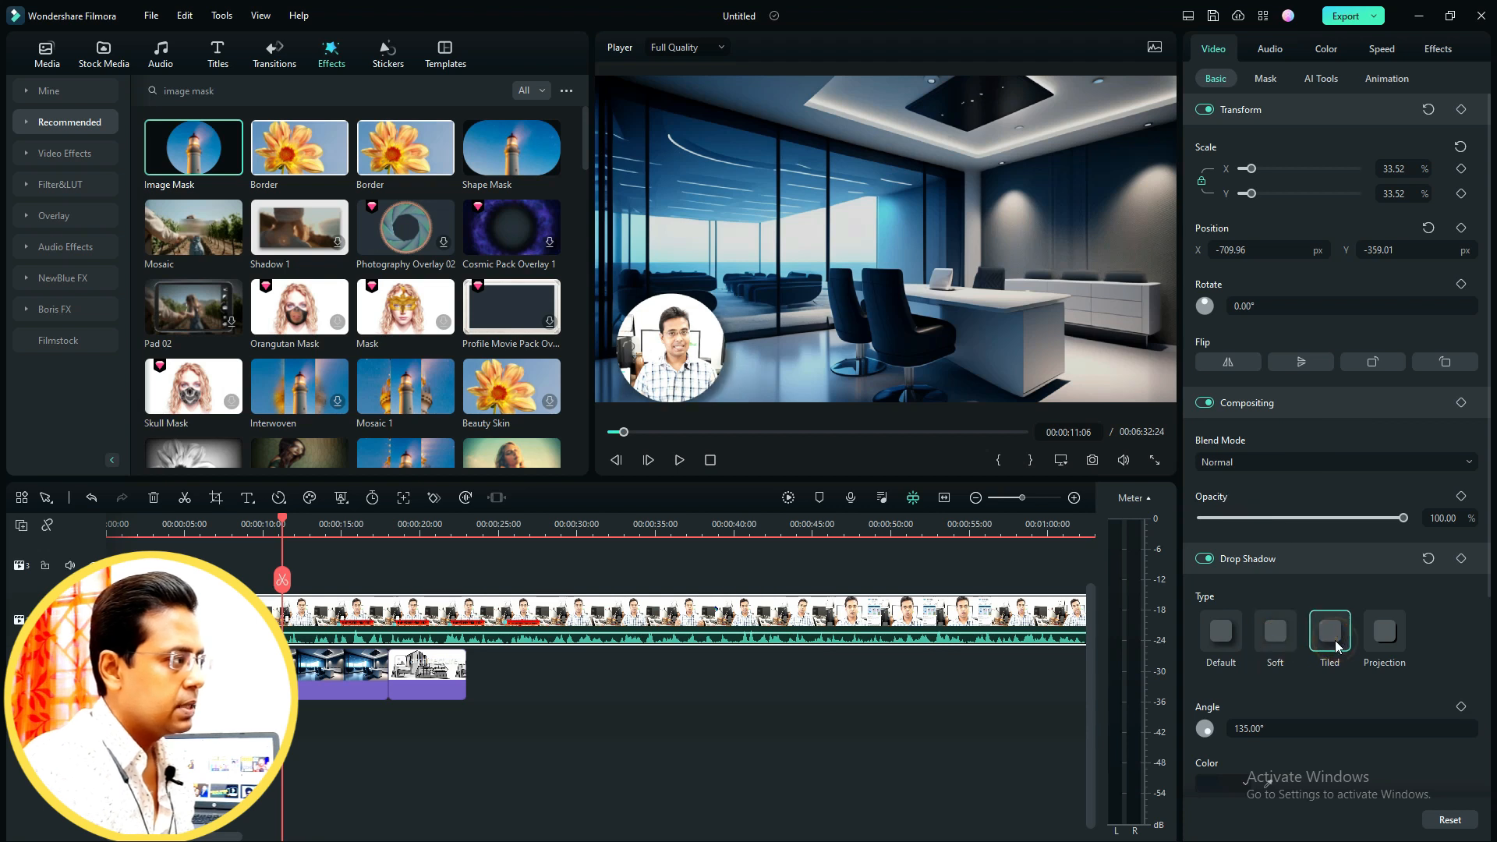
scroll(1330, 663, "down", 4)
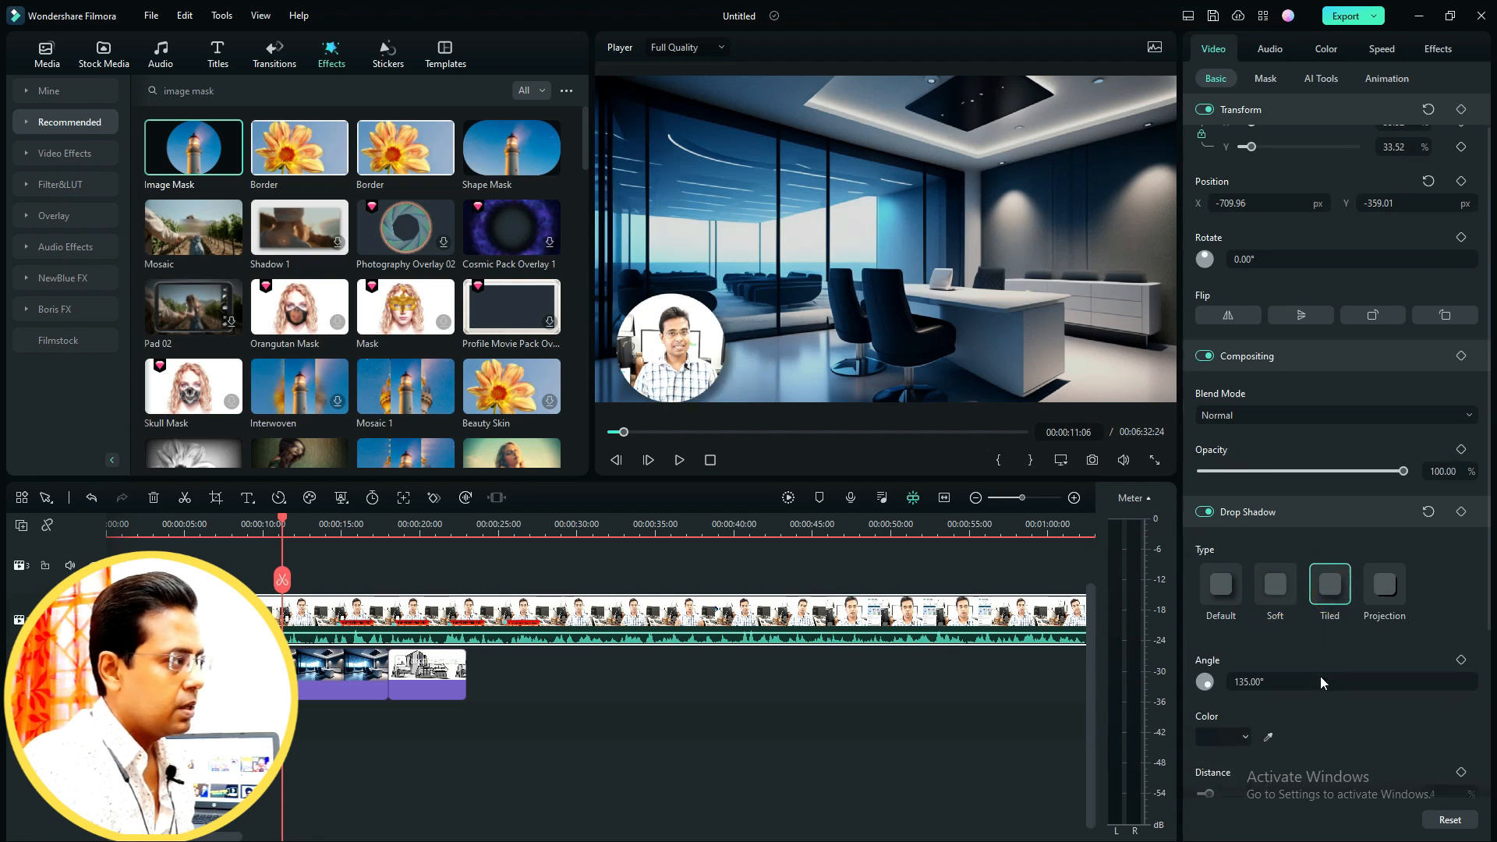
scroll(1323, 683, "down", 2)
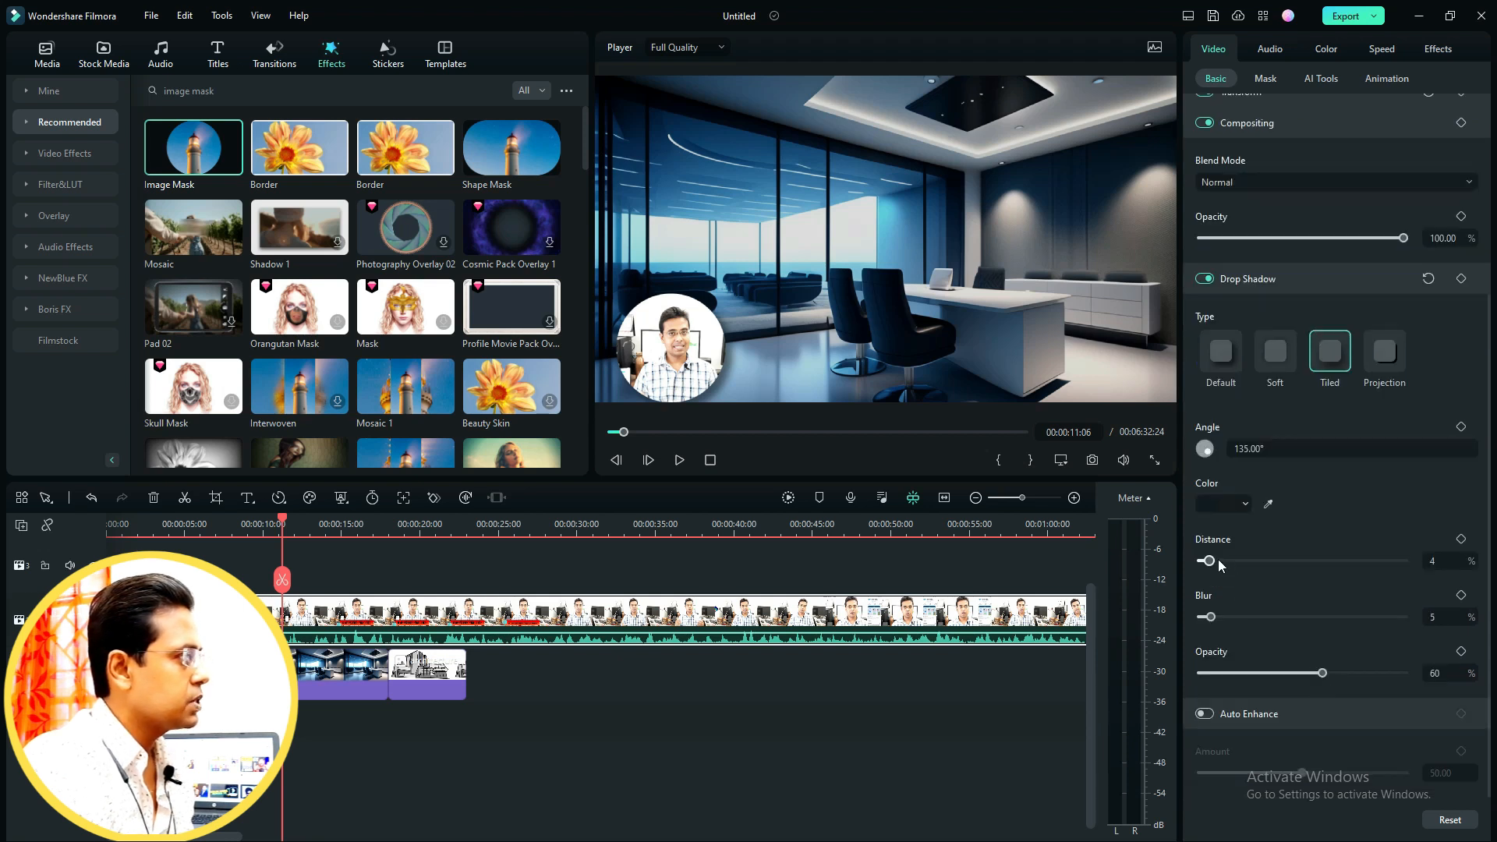
left_click_drag(1213, 564, 1203, 561)
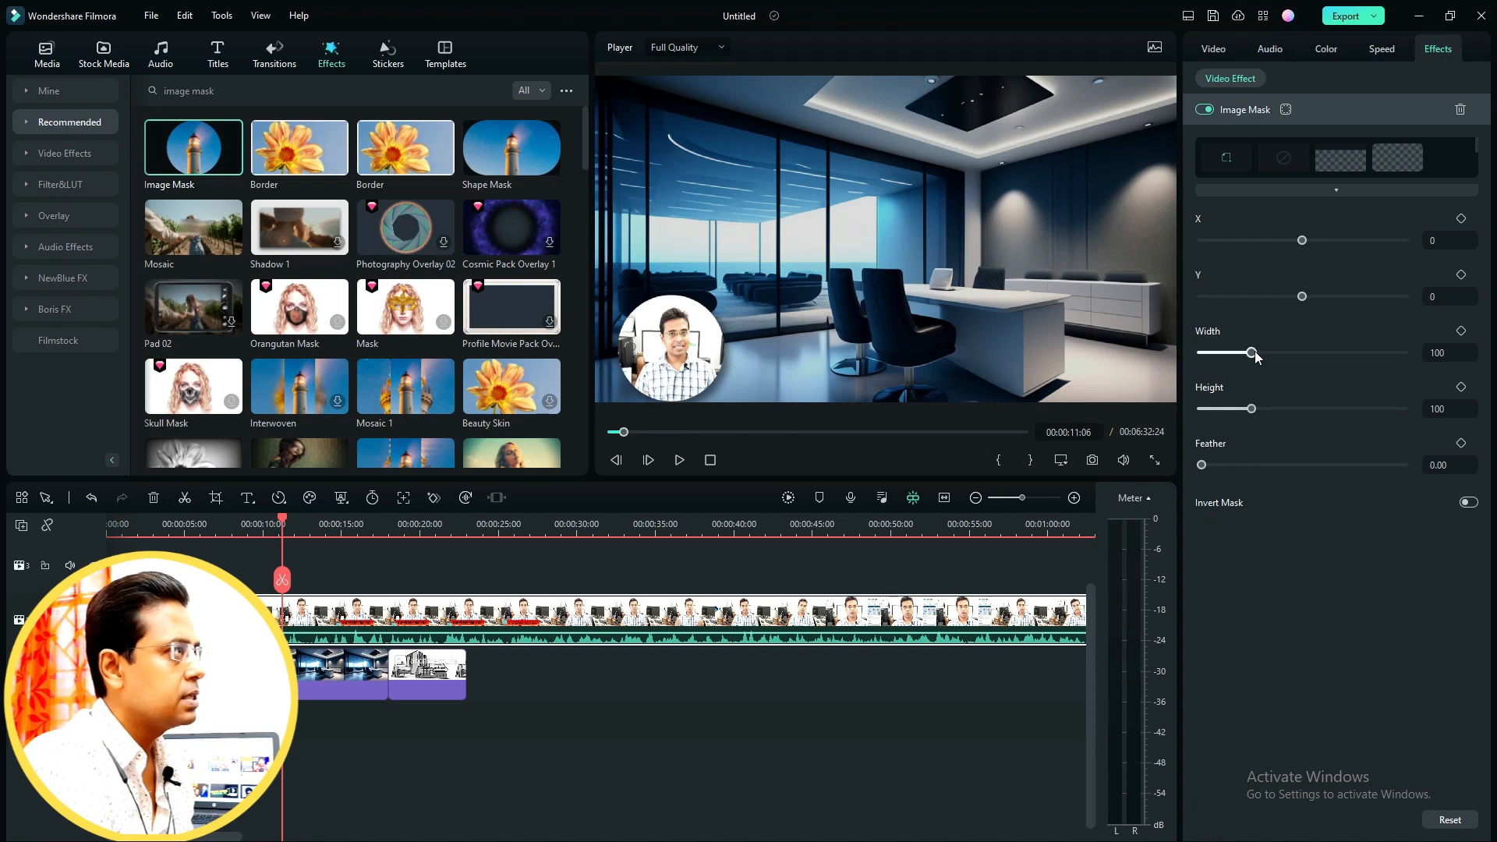
- Set the Image Mask width on the speaker video to 99
left_click_drag(1255, 356, 1253, 356)
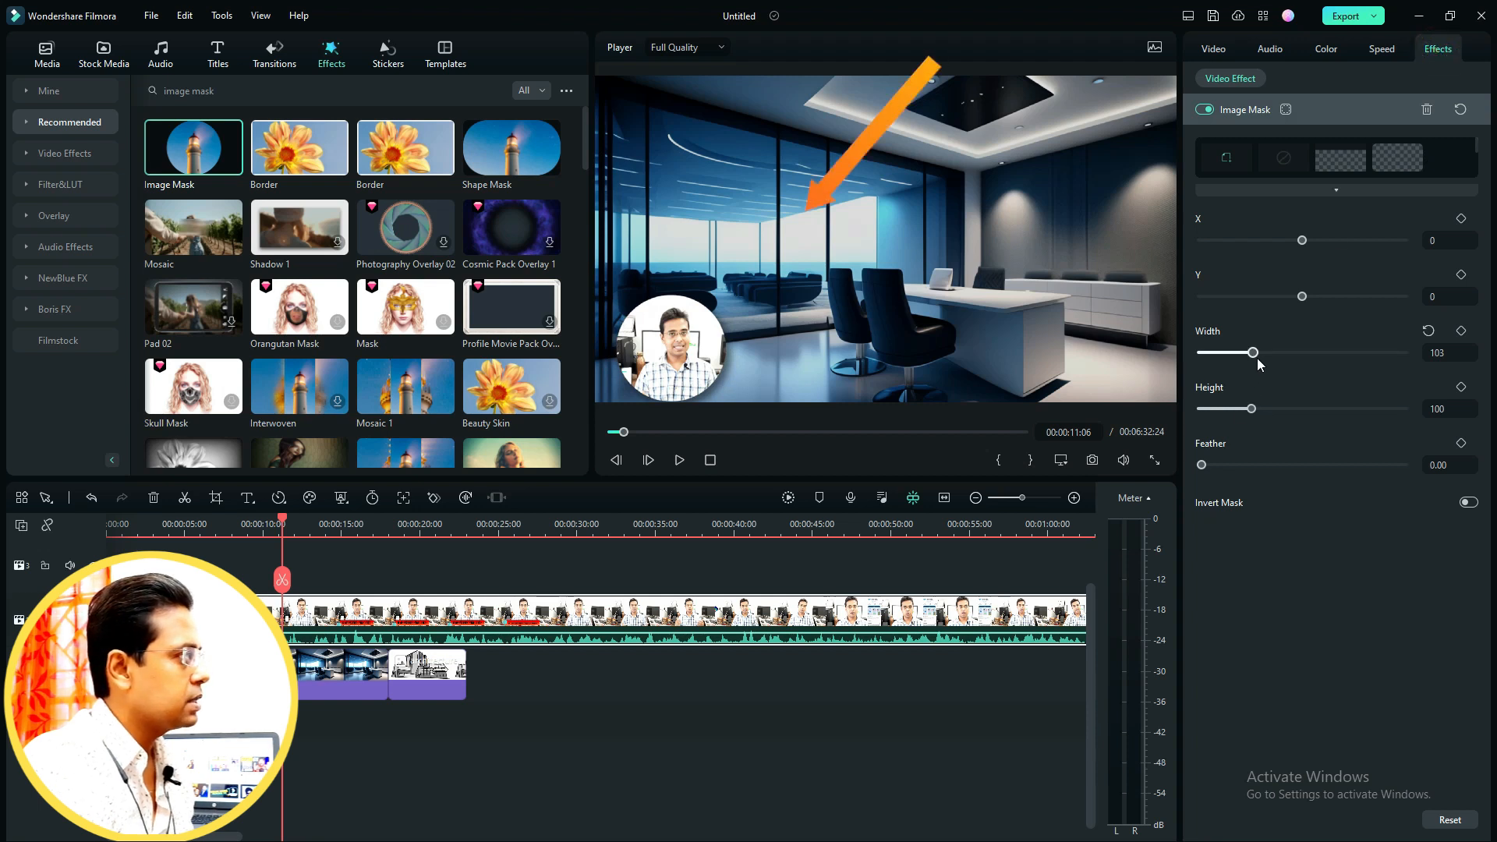
left_click_drag(1253, 353, 1252, 353)
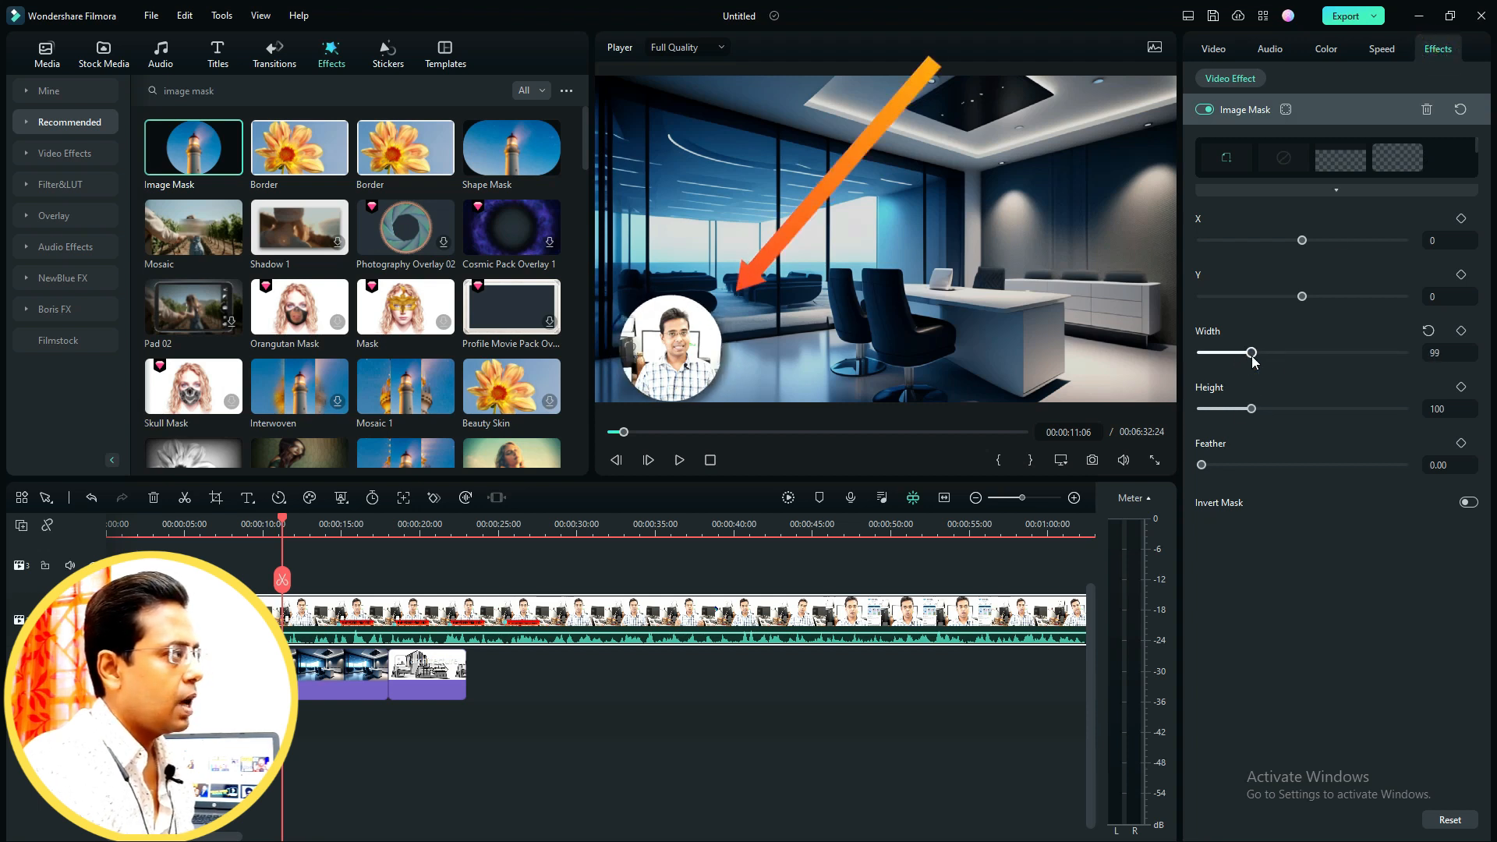
- Adjust the Image Mask on the speaker video to height 94, X offset 4 and Y offset -4
mouse_move(1257, 413)
left_mouse_down()
mouse_move(1239, 413)
mouse_move(1251, 413)
left_mouse_up()
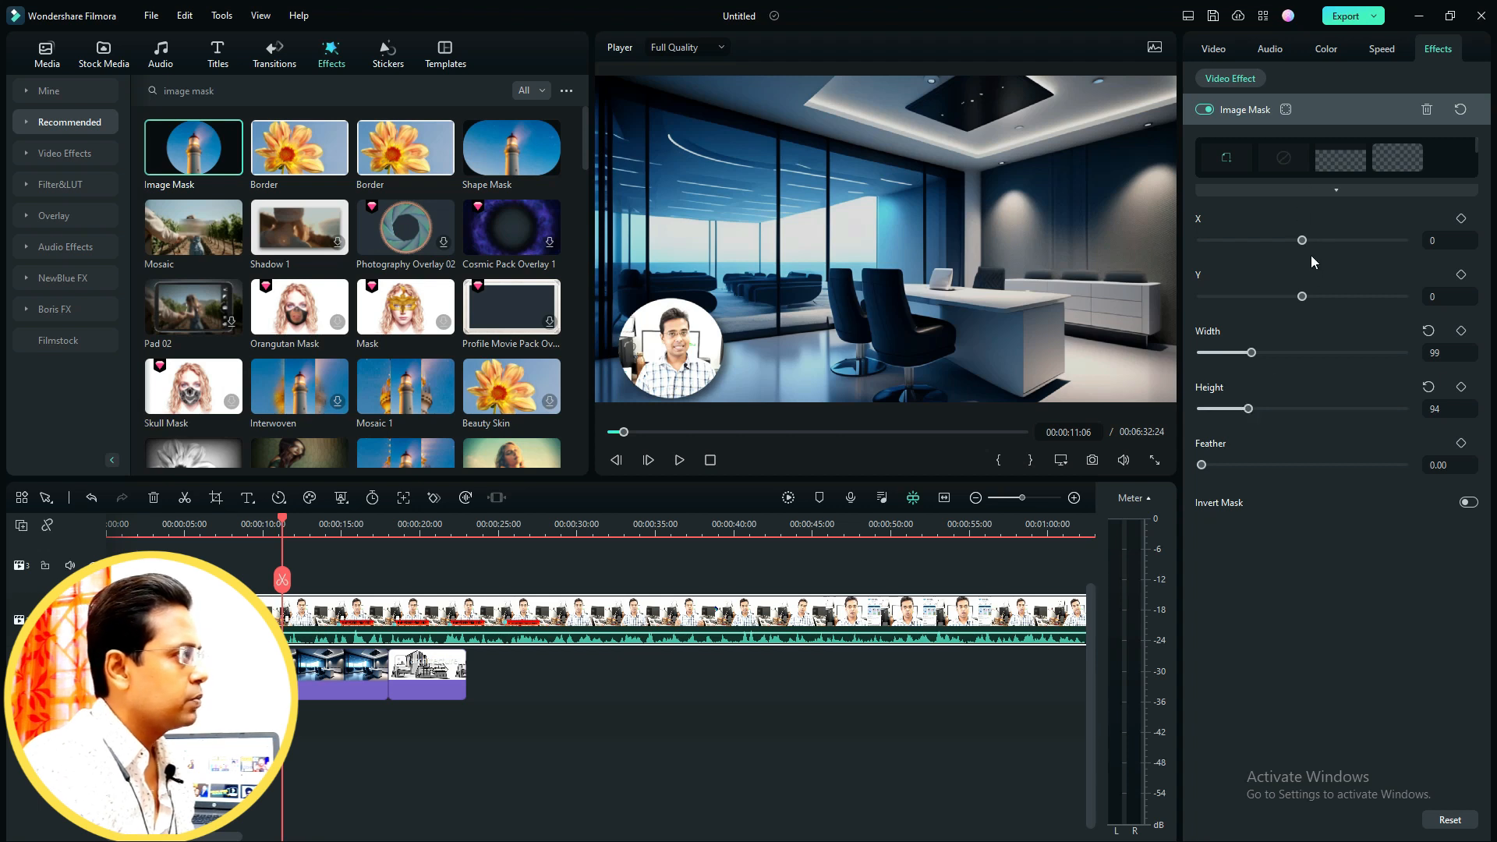
mouse_move(1306, 248)
left_mouse_down()
mouse_move(1289, 244)
mouse_move(1305, 248)
left_mouse_up()
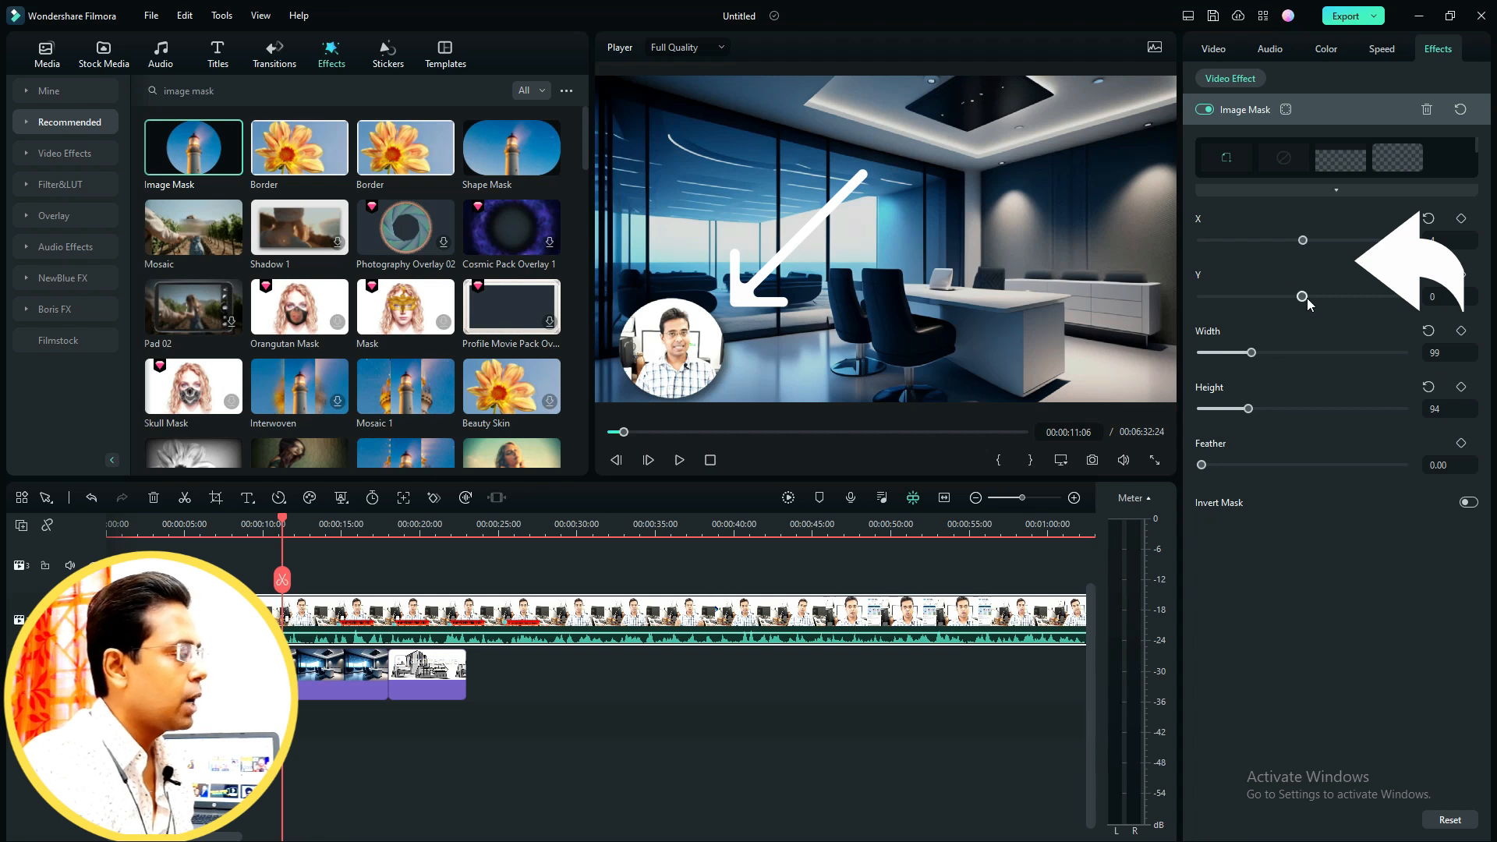
left_click_drag(1303, 301, 1304, 300)
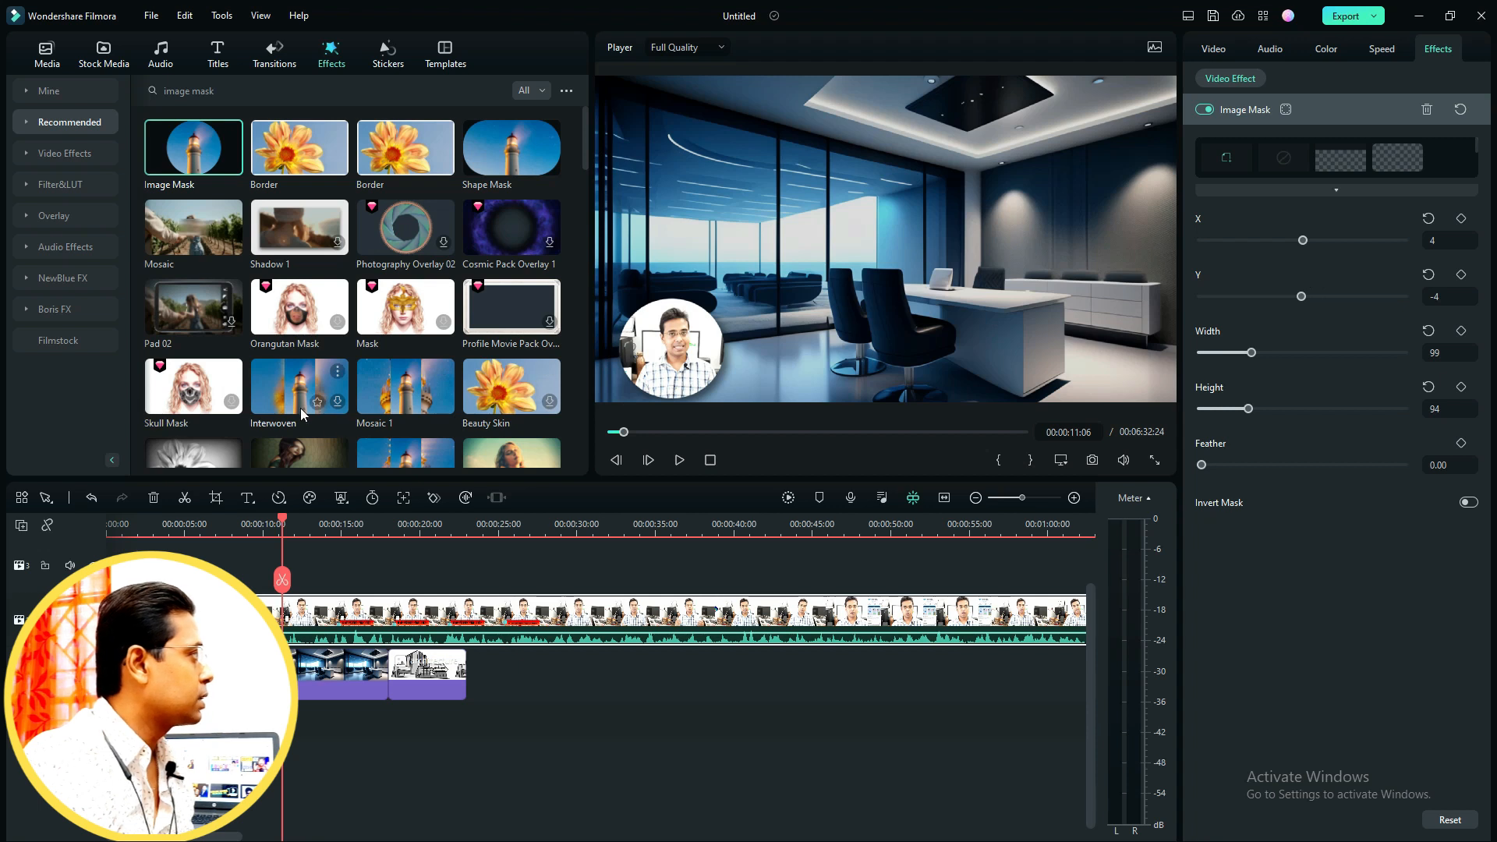
- Search the effects for border and apply the Border effect to the speaker video clip
left_click(258, 91)
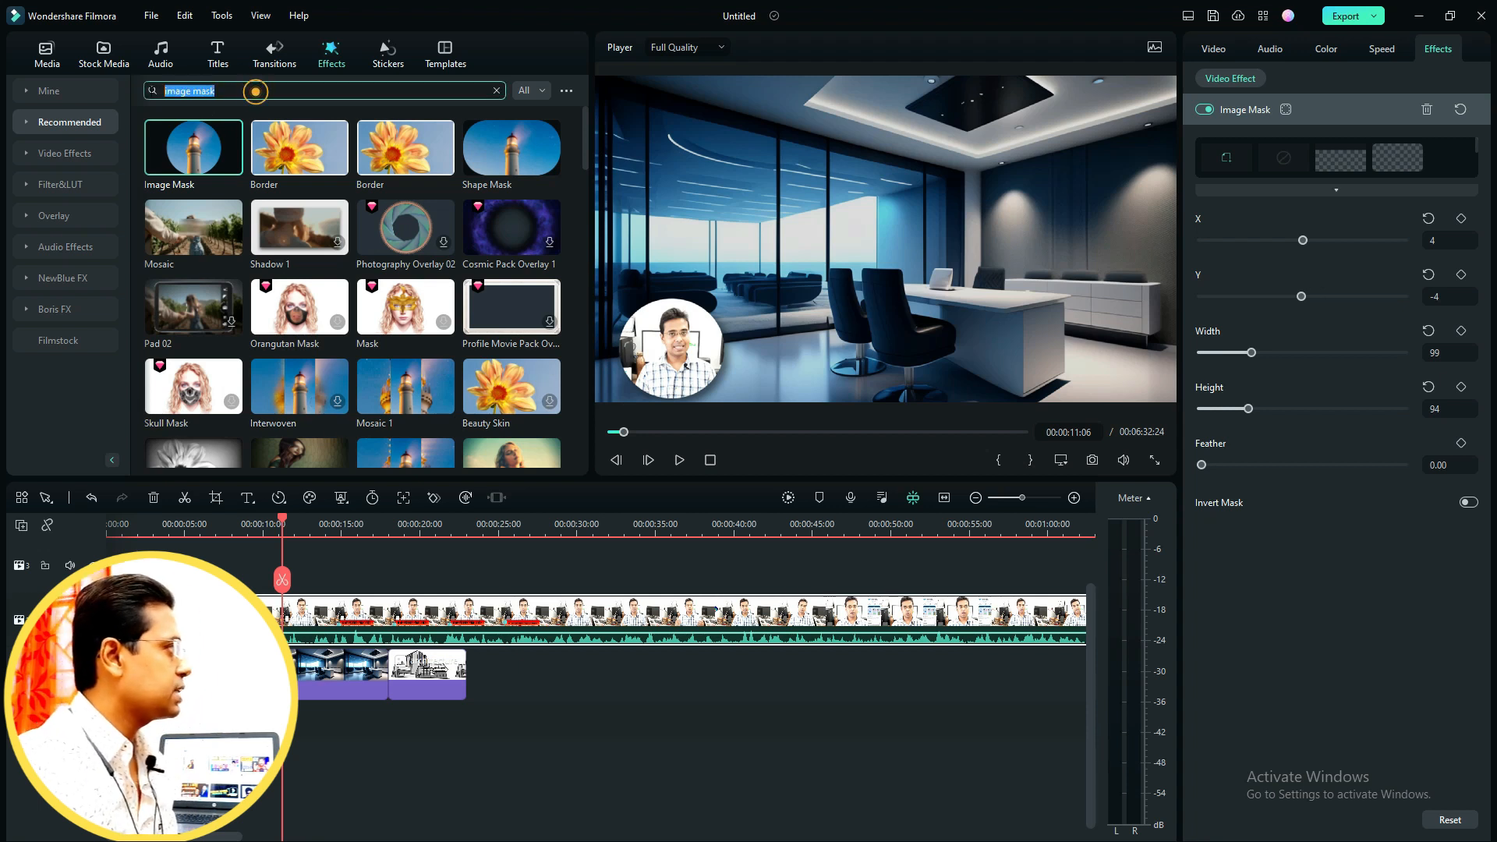
left_click(327, 59)
left_click(223, 91)
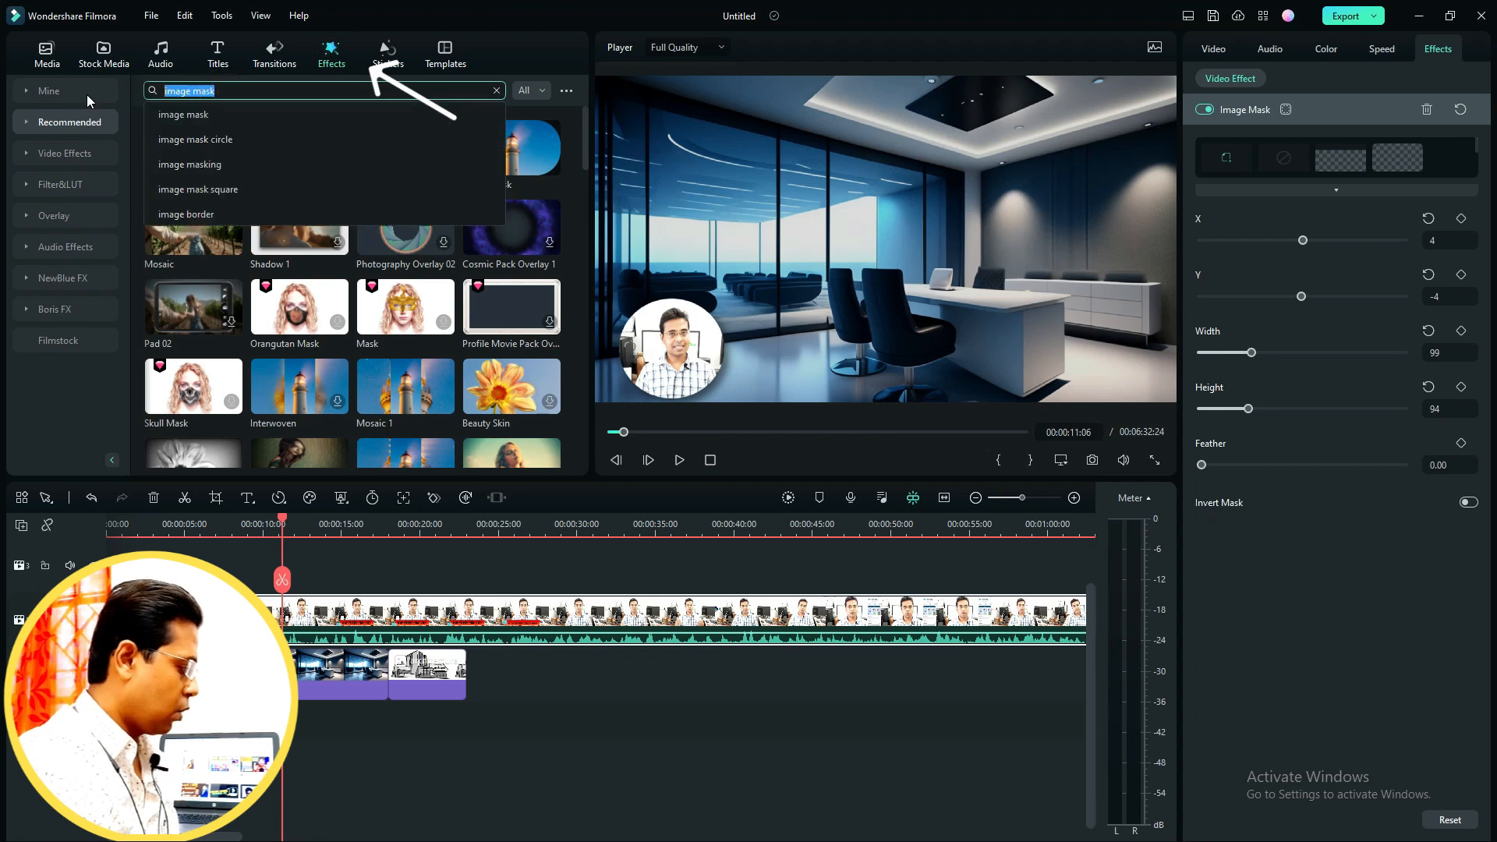
type("border")
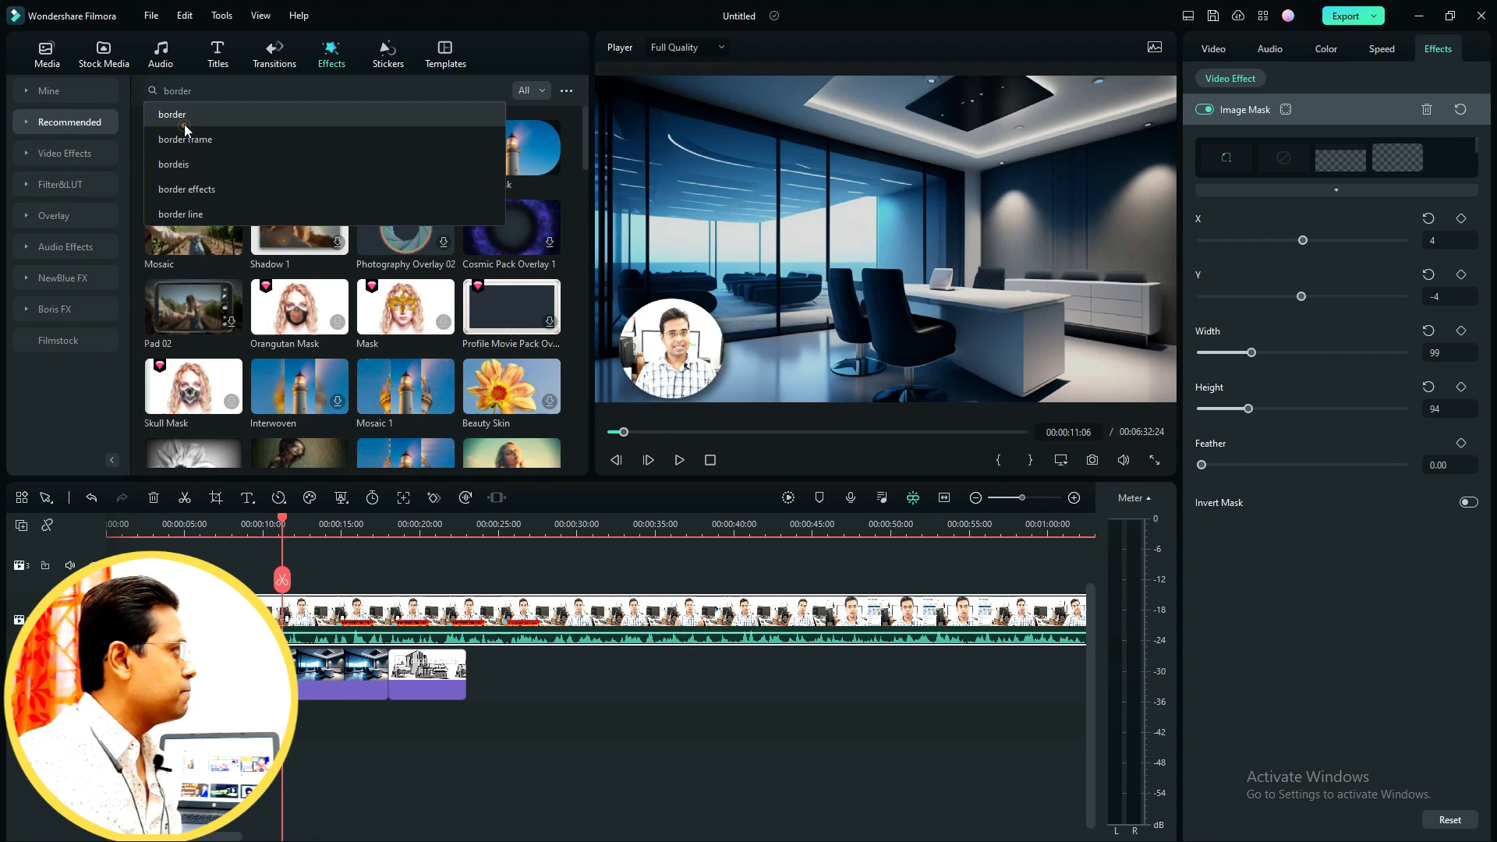
key("Return")
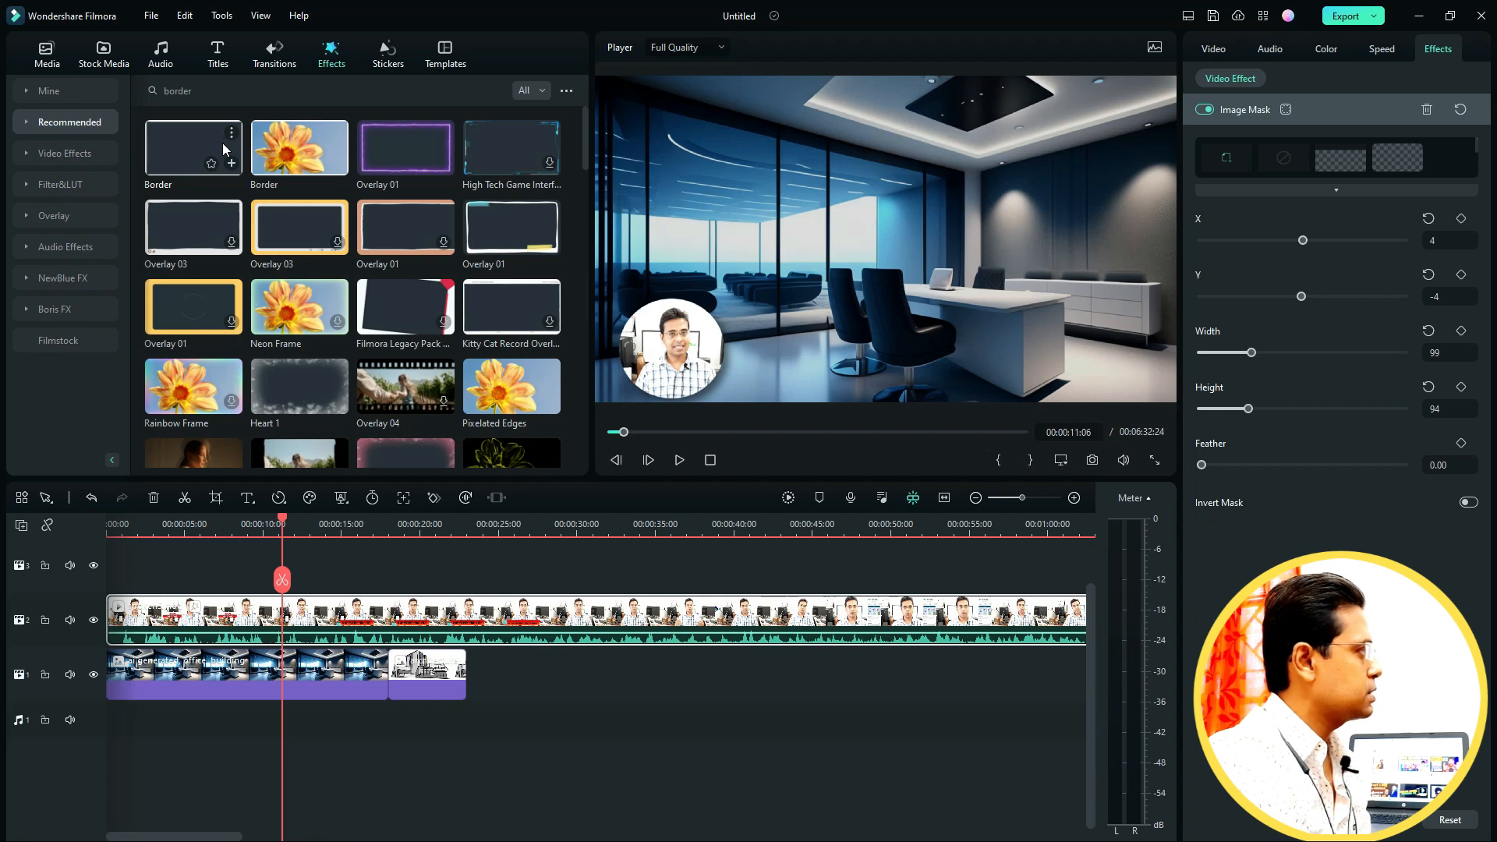
left_click_drag(212, 144, 153, 633)
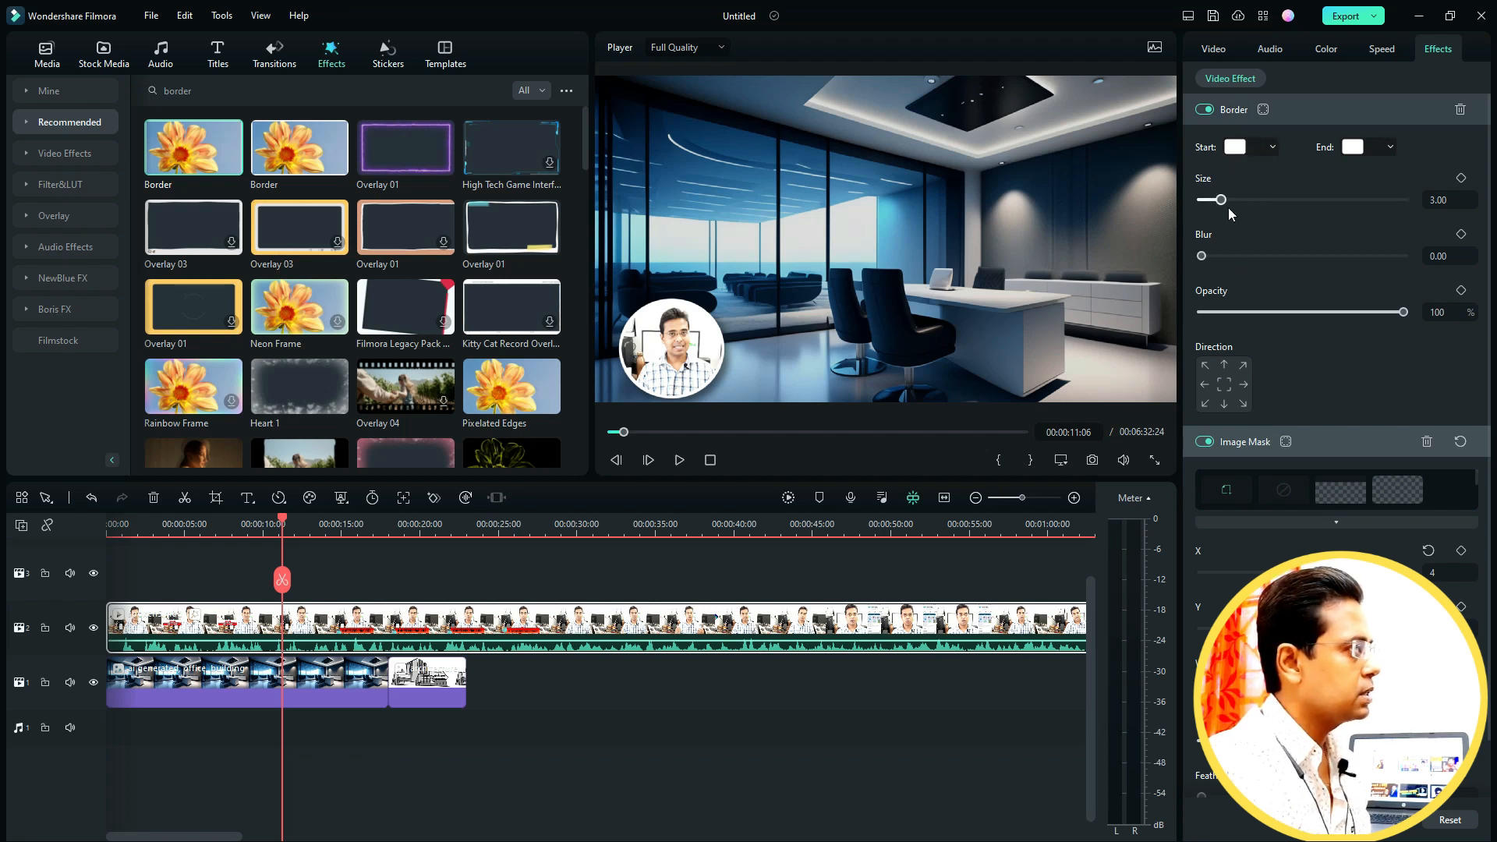
- Set the border size to 4.52 with a yellow start colour and a dark red end colour
left_click_drag(1248, 204, 1191, 207)
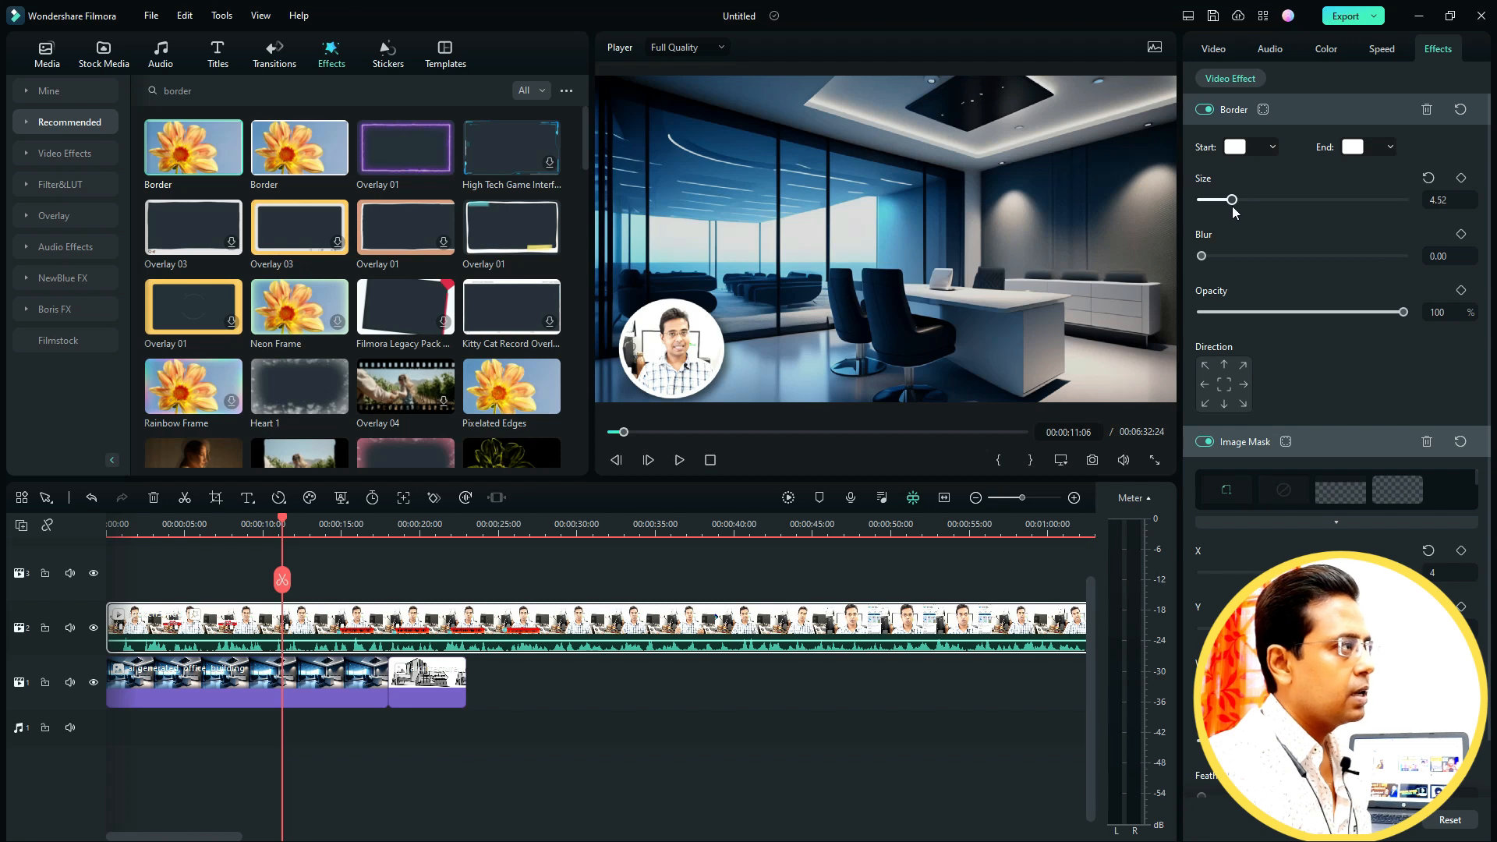
left_click(1237, 147)
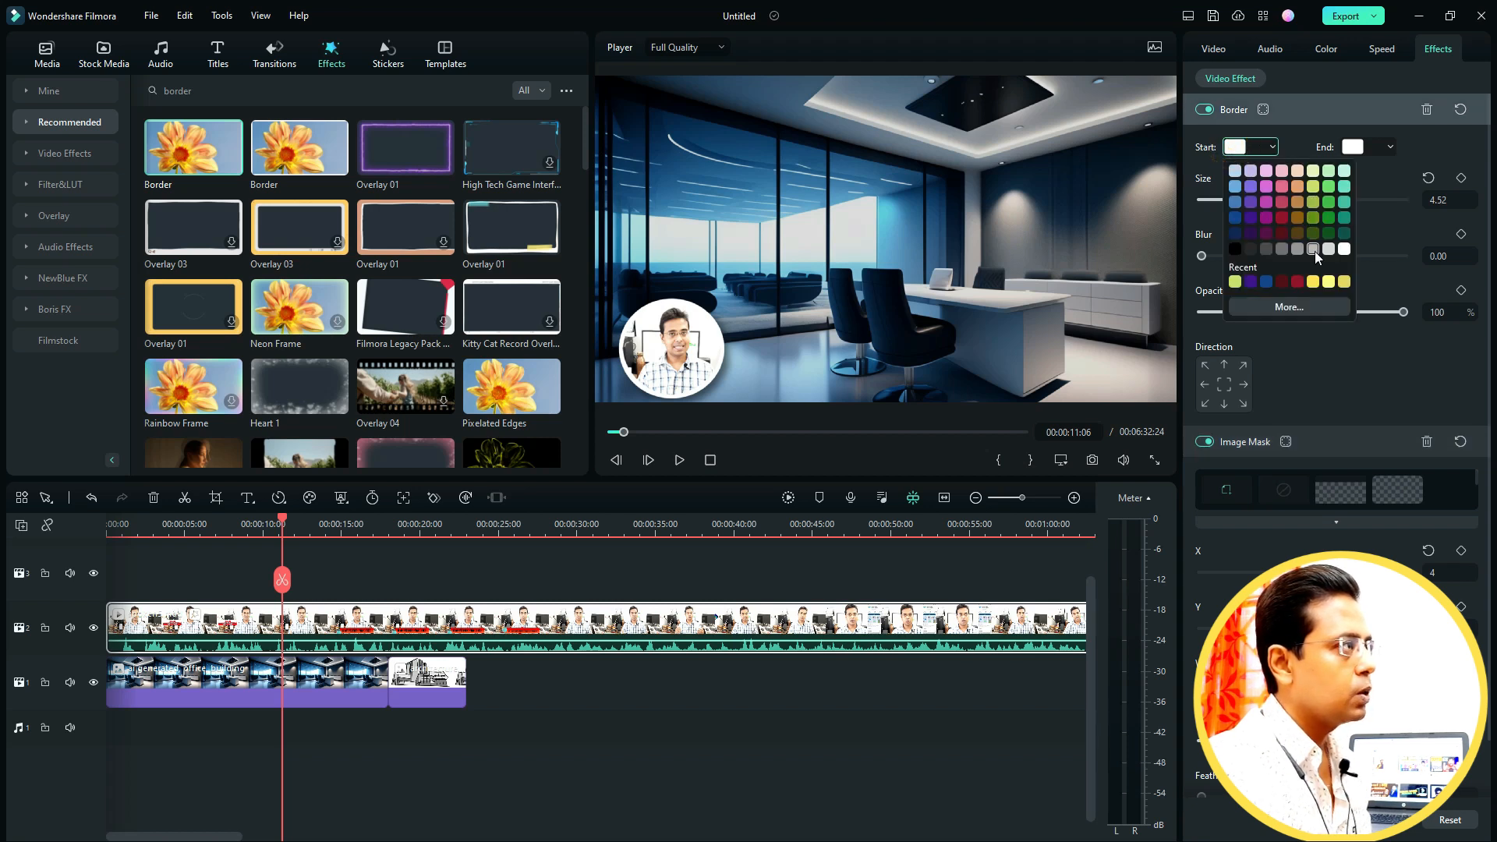
left_click(1329, 282)
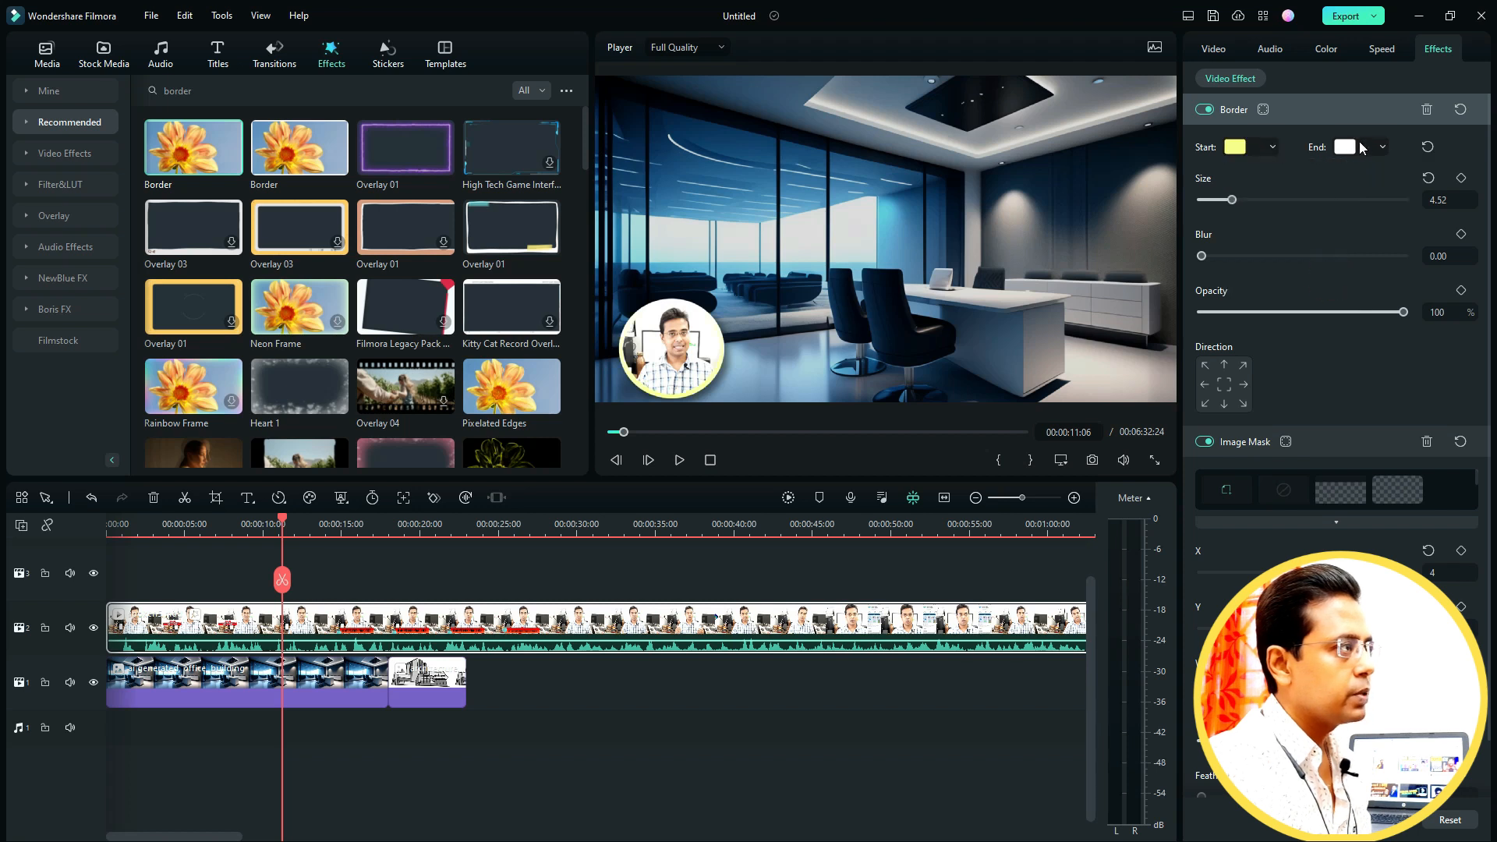
left_click(1353, 149)
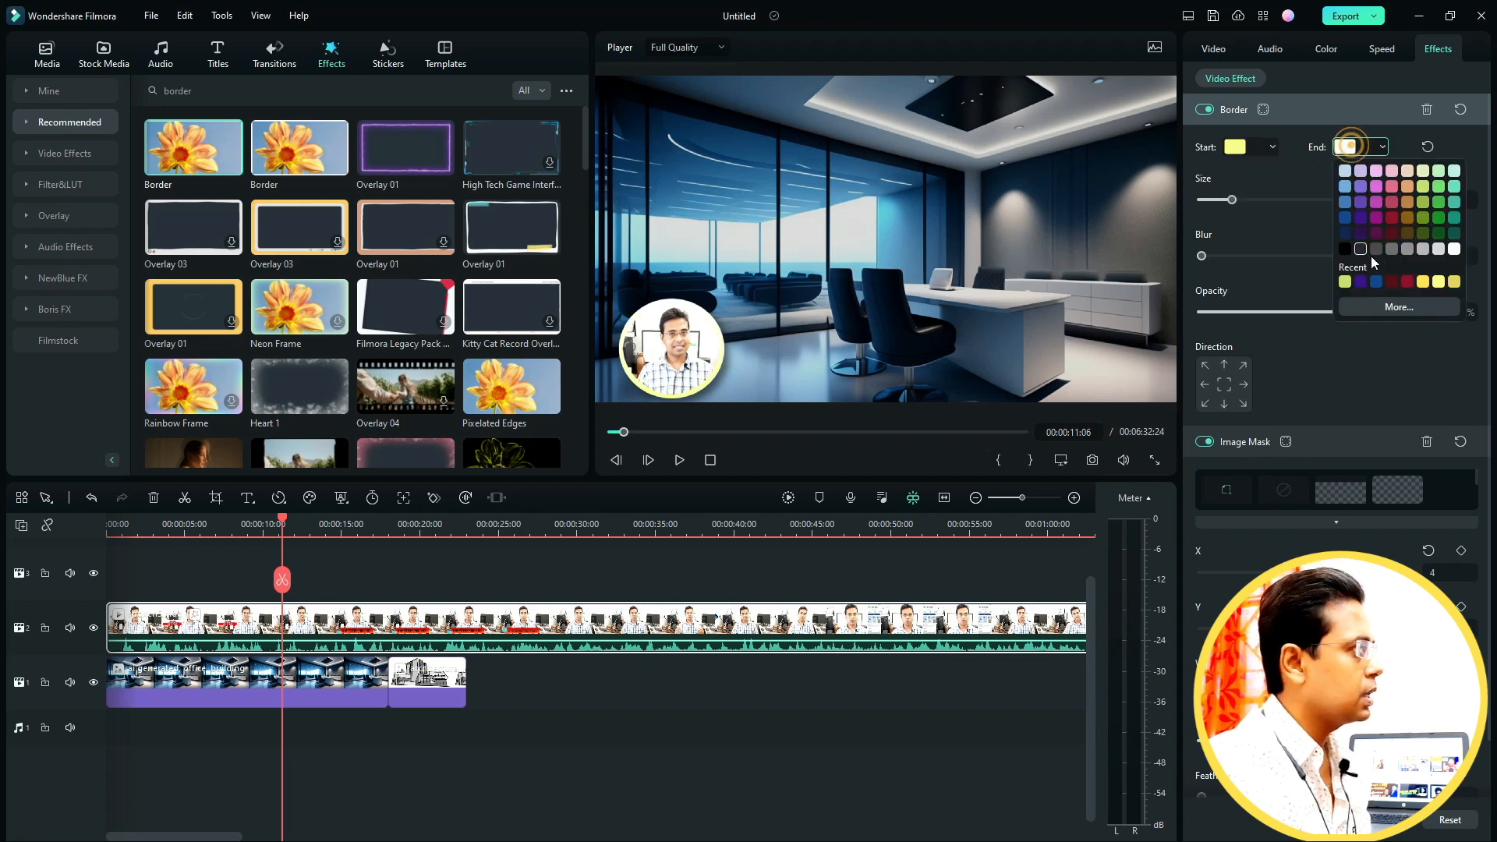
left_click(1440, 282)
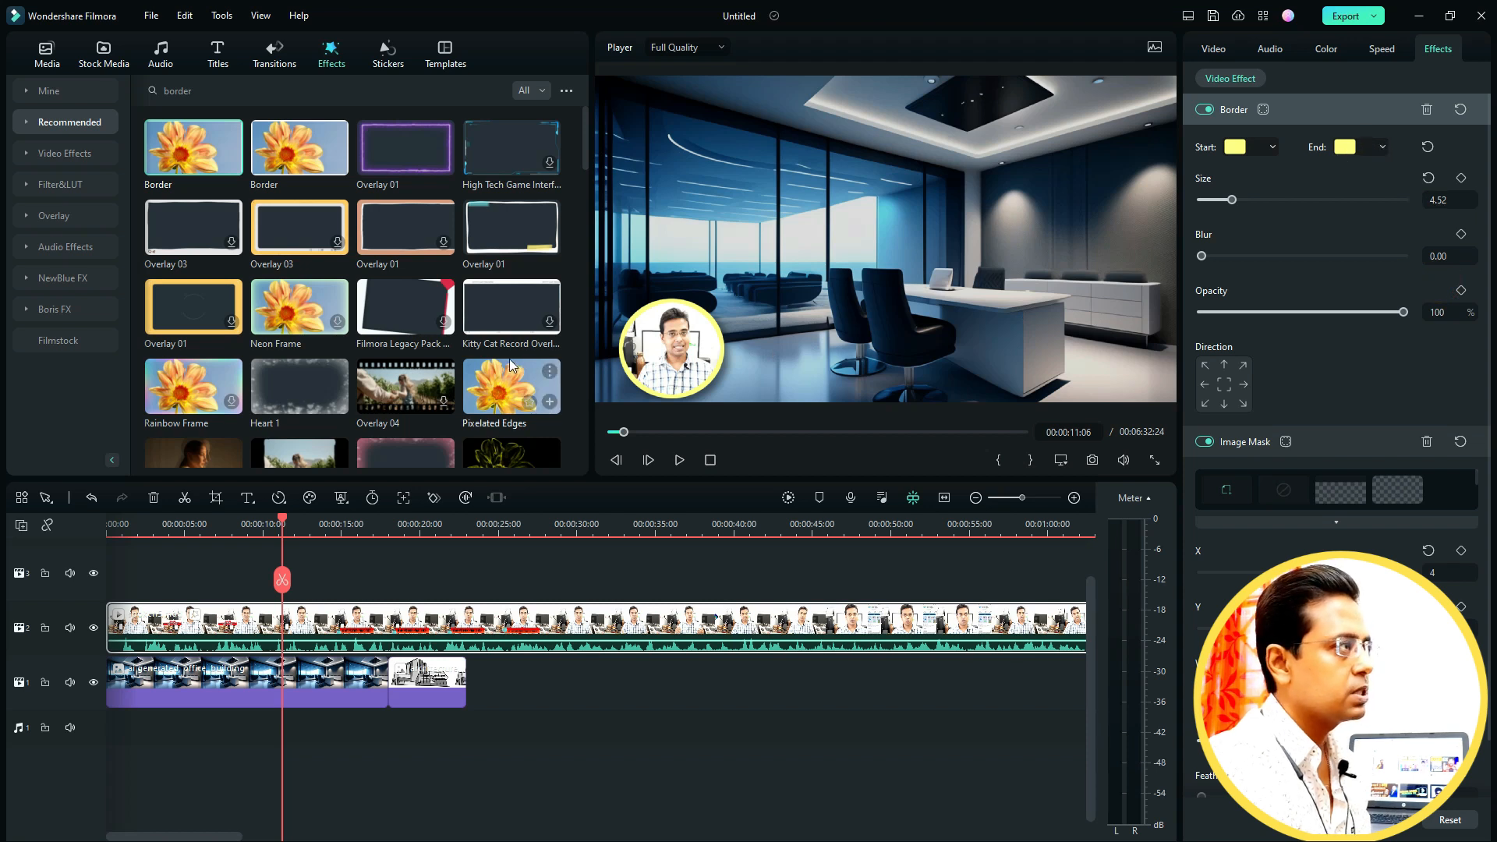
left_click(1342, 151)
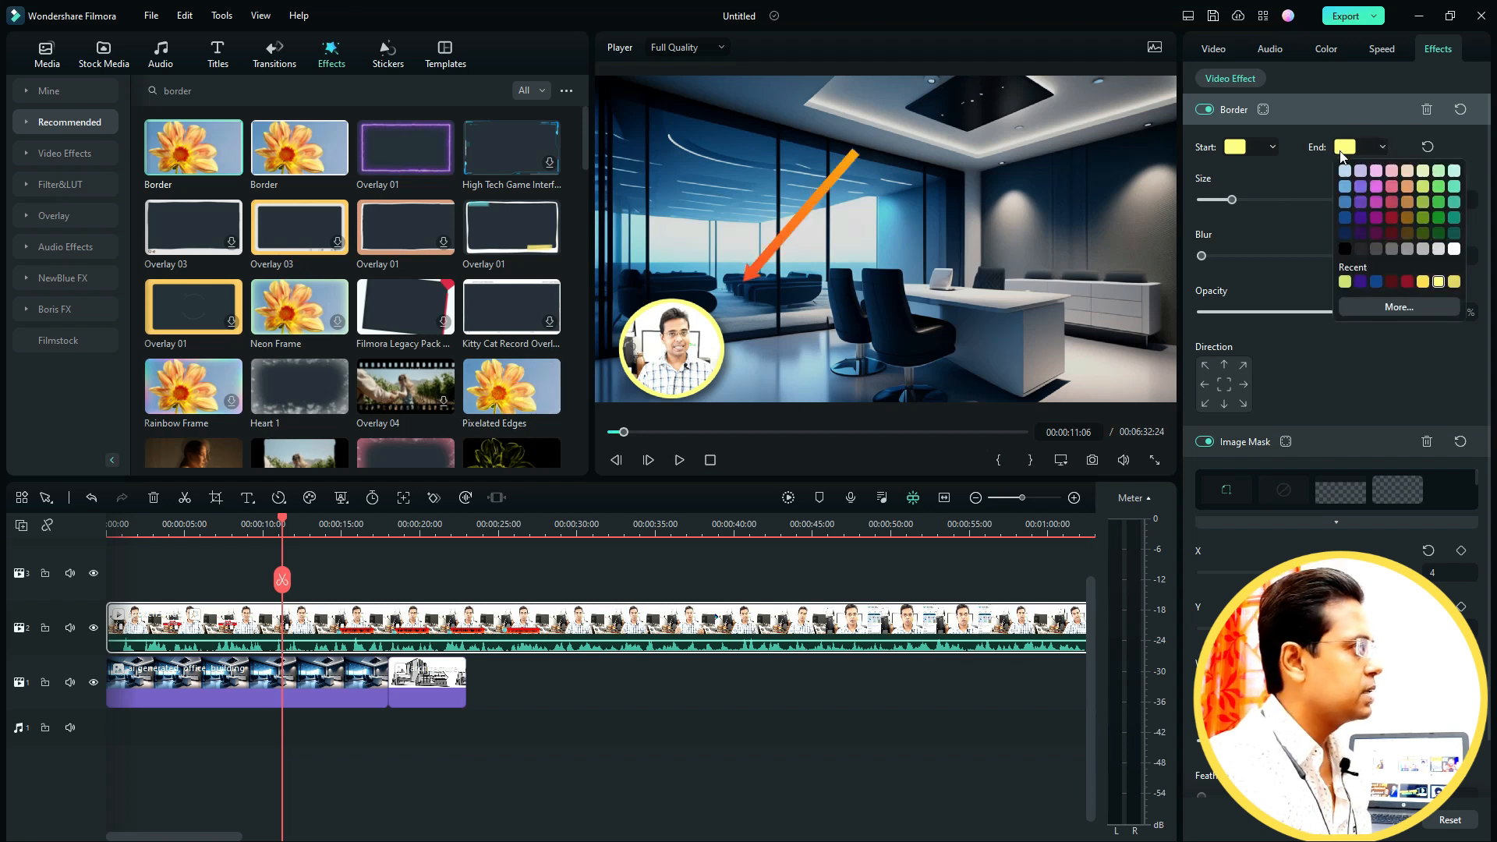
left_click(1394, 218)
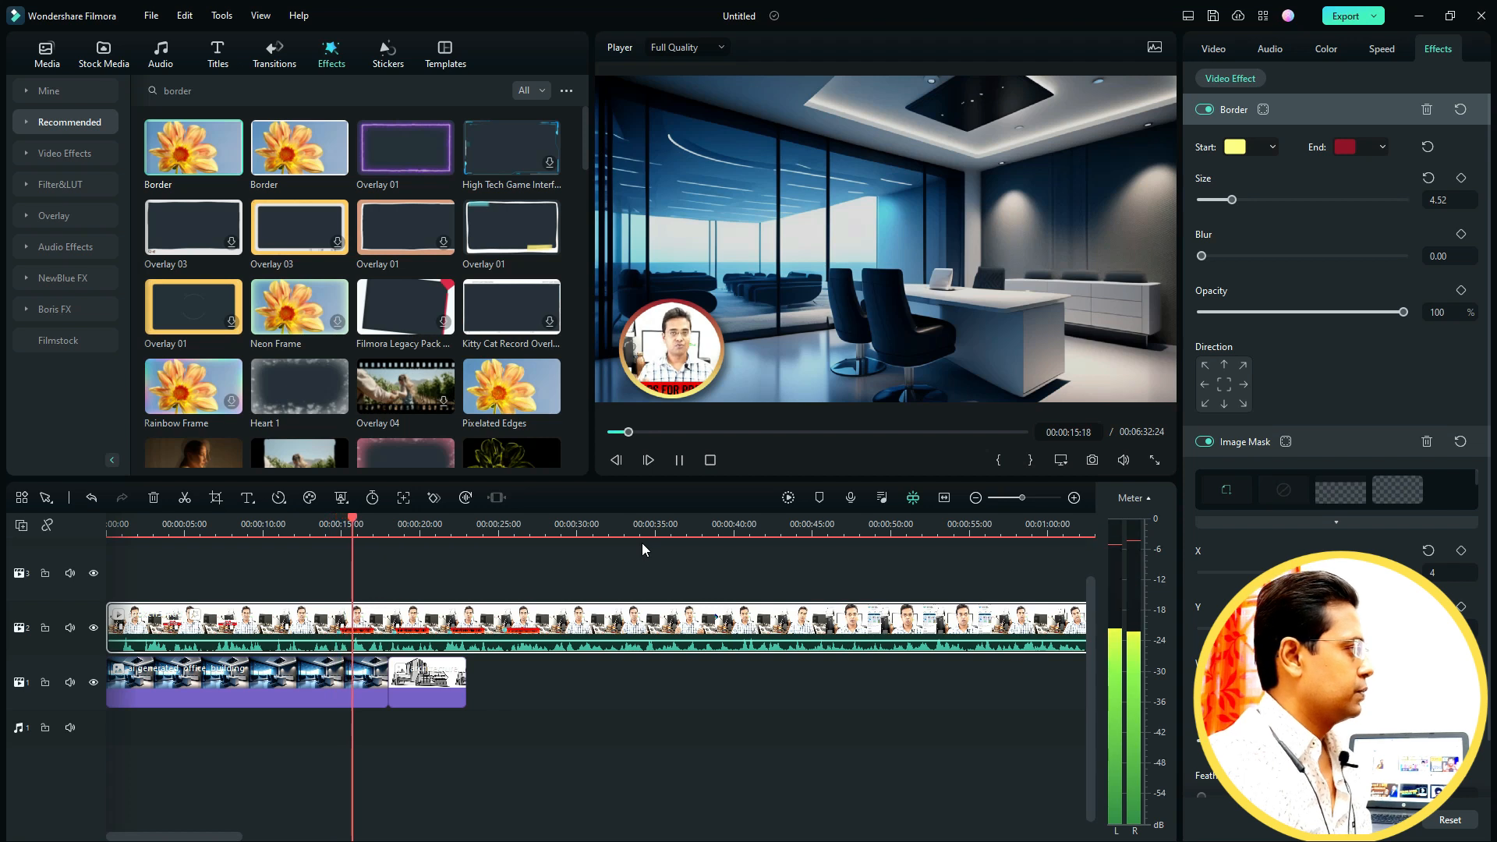
- Set the border opacity to 85% and shift the Image Mask X offset to 19
key("space")
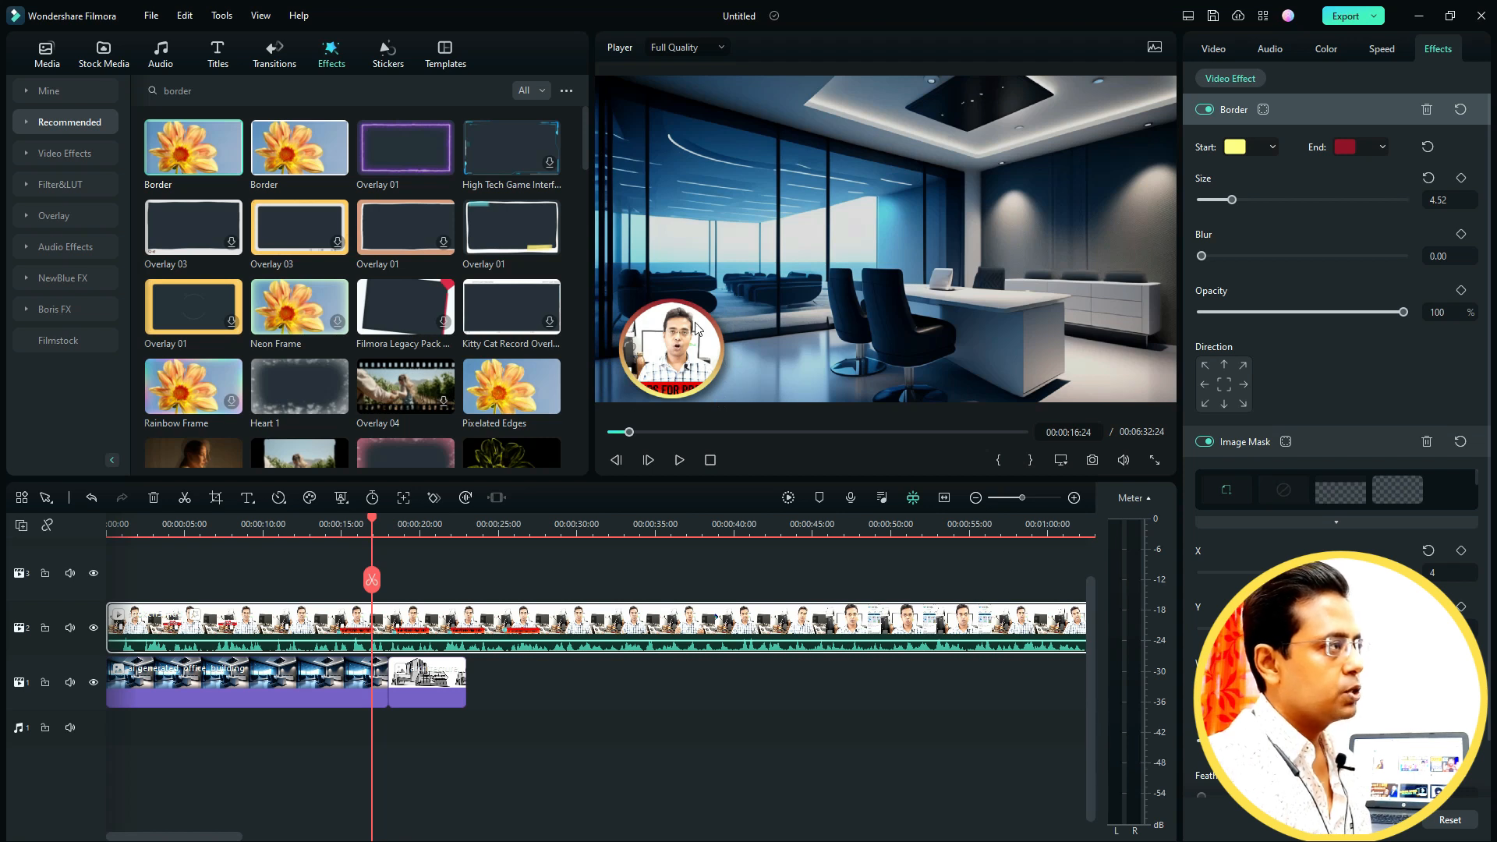
left_click_drag(1413, 313, 1374, 329)
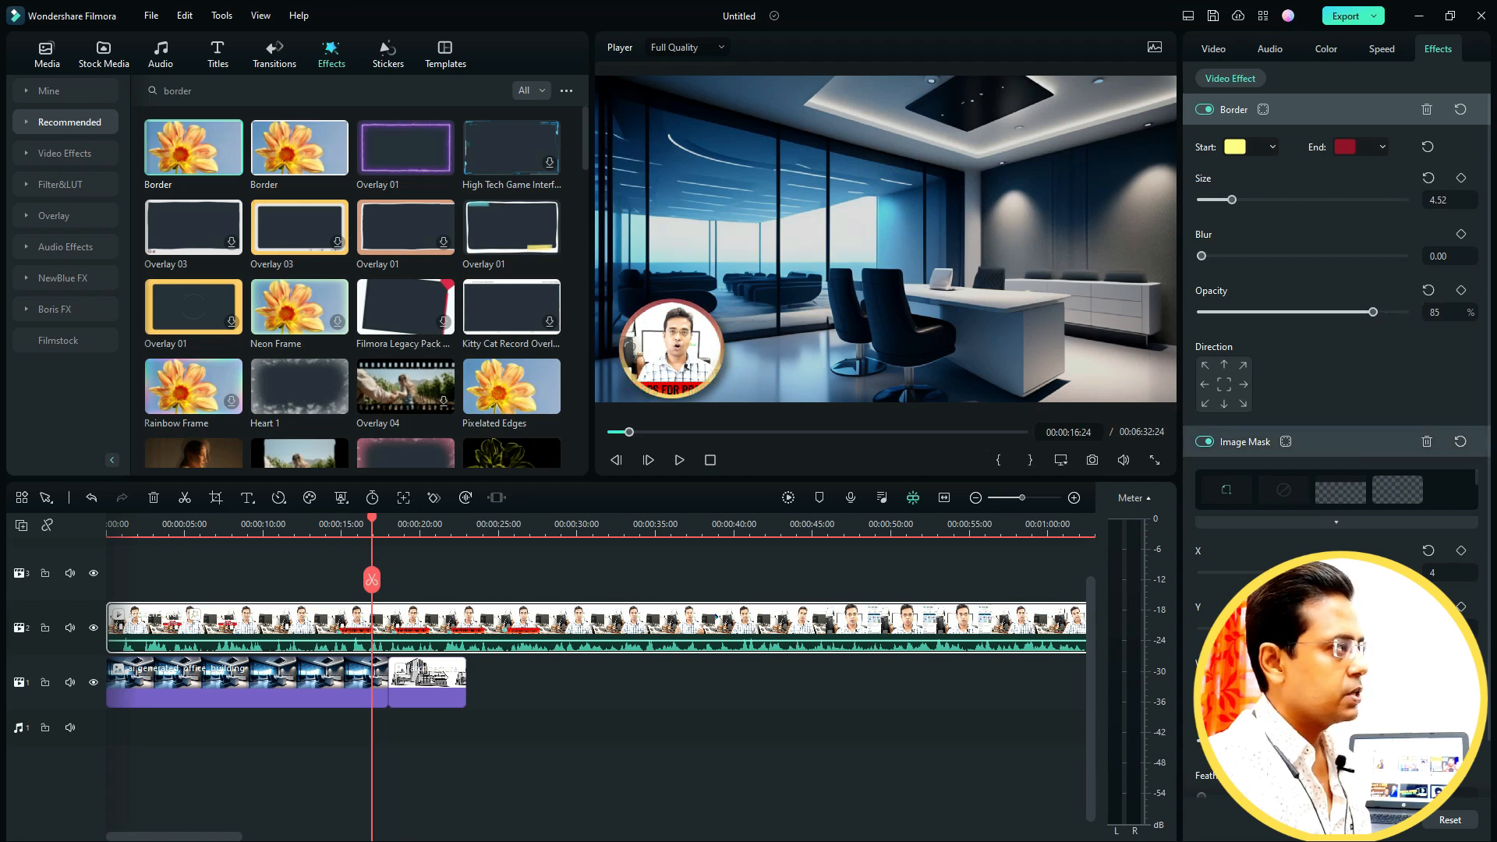
mouse_move(1303, 573)
left_mouse_down()
mouse_move(1328, 573)
mouse_move(1305, 574)
left_mouse_up()
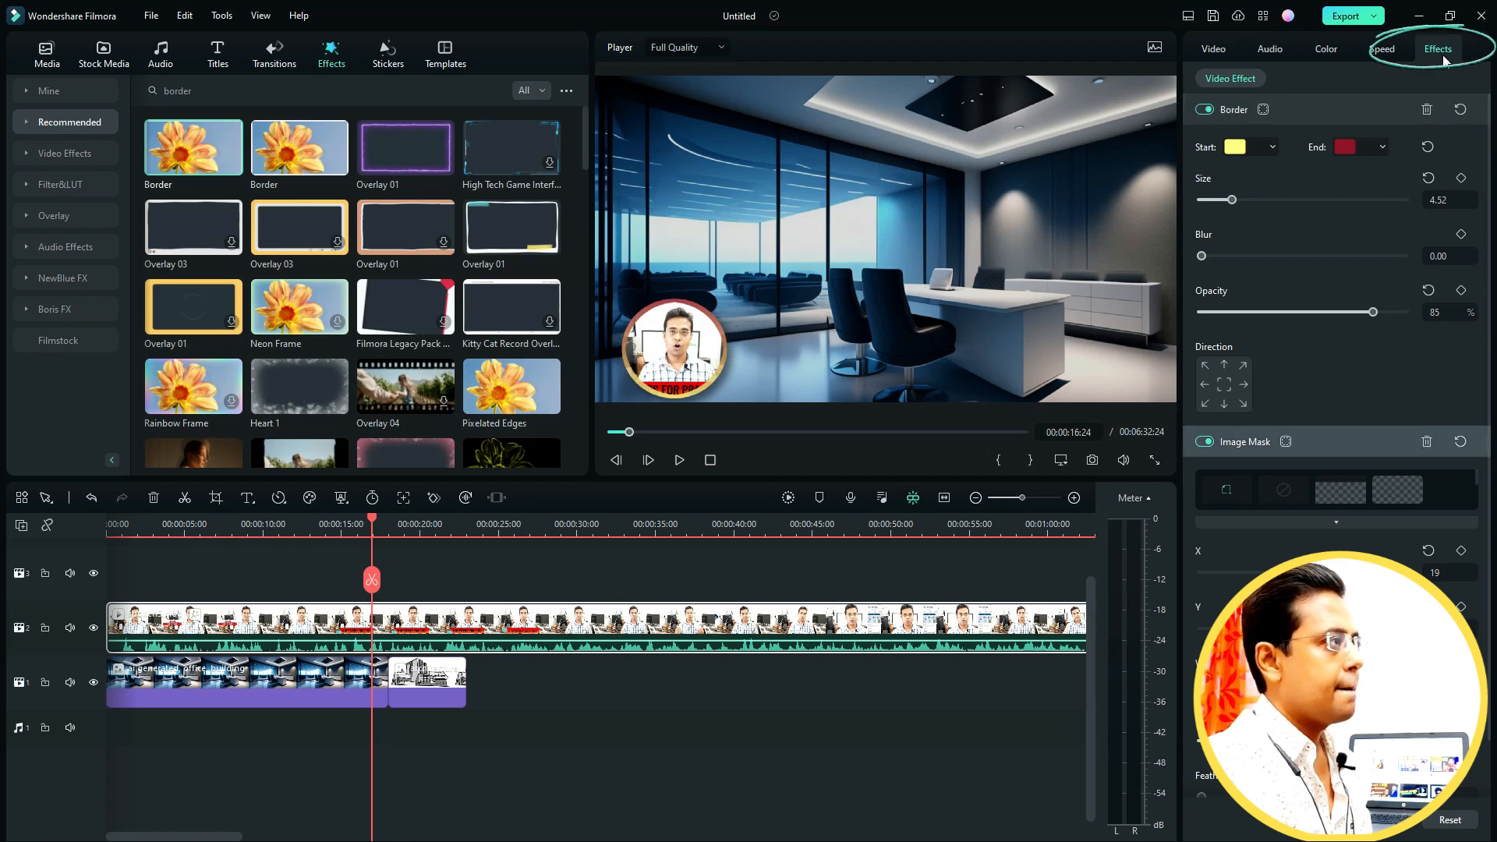
- Scale the speaker video to about 35% and move it to the lower-right corner of the frame
left_click(1216, 51)
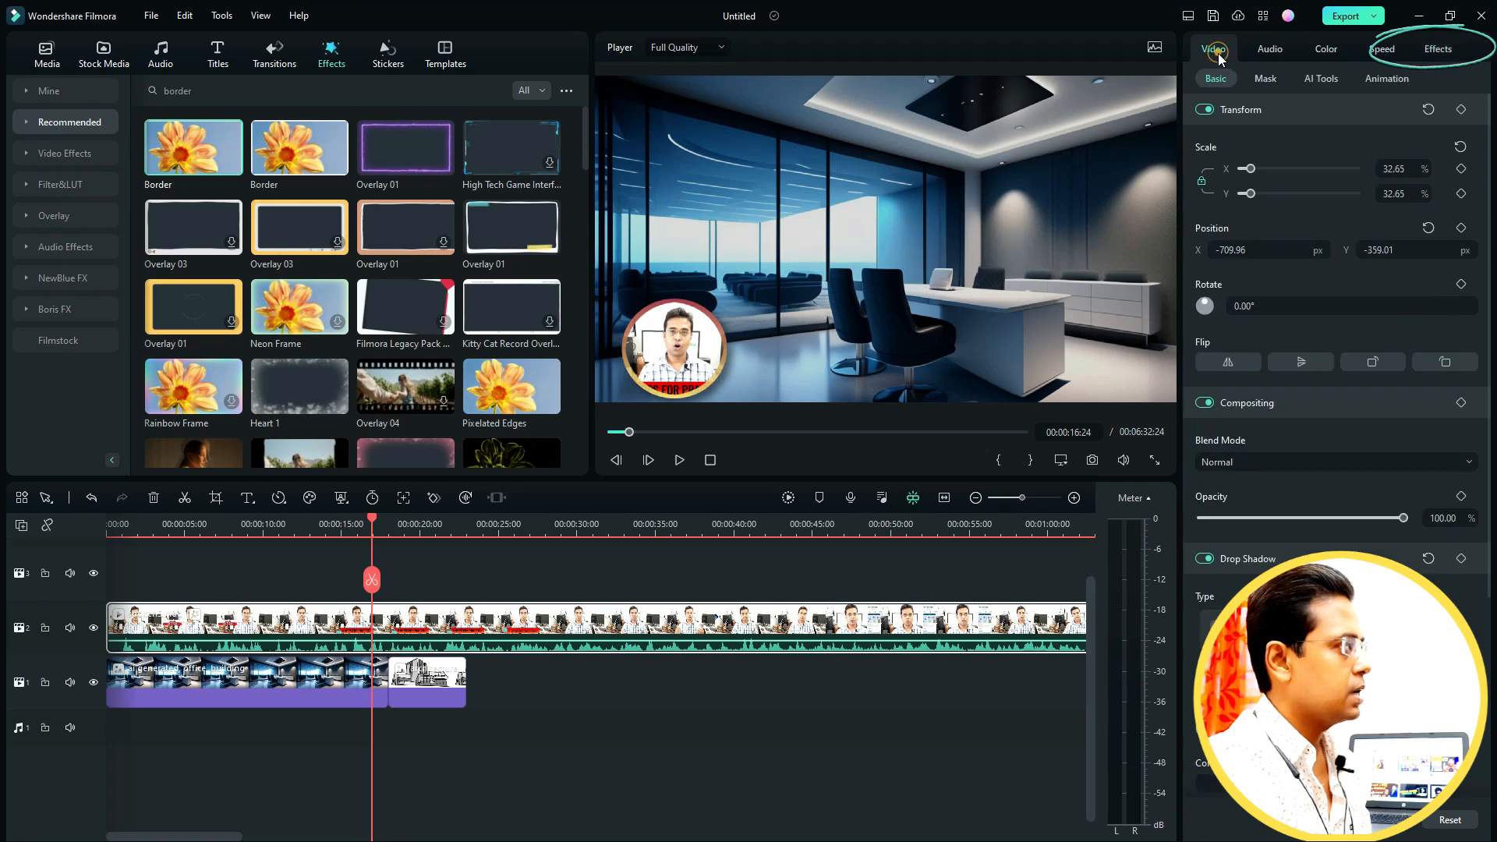
left_click_drag(1250, 193, 1252, 194)
left_click_drag(696, 348, 1121, 348)
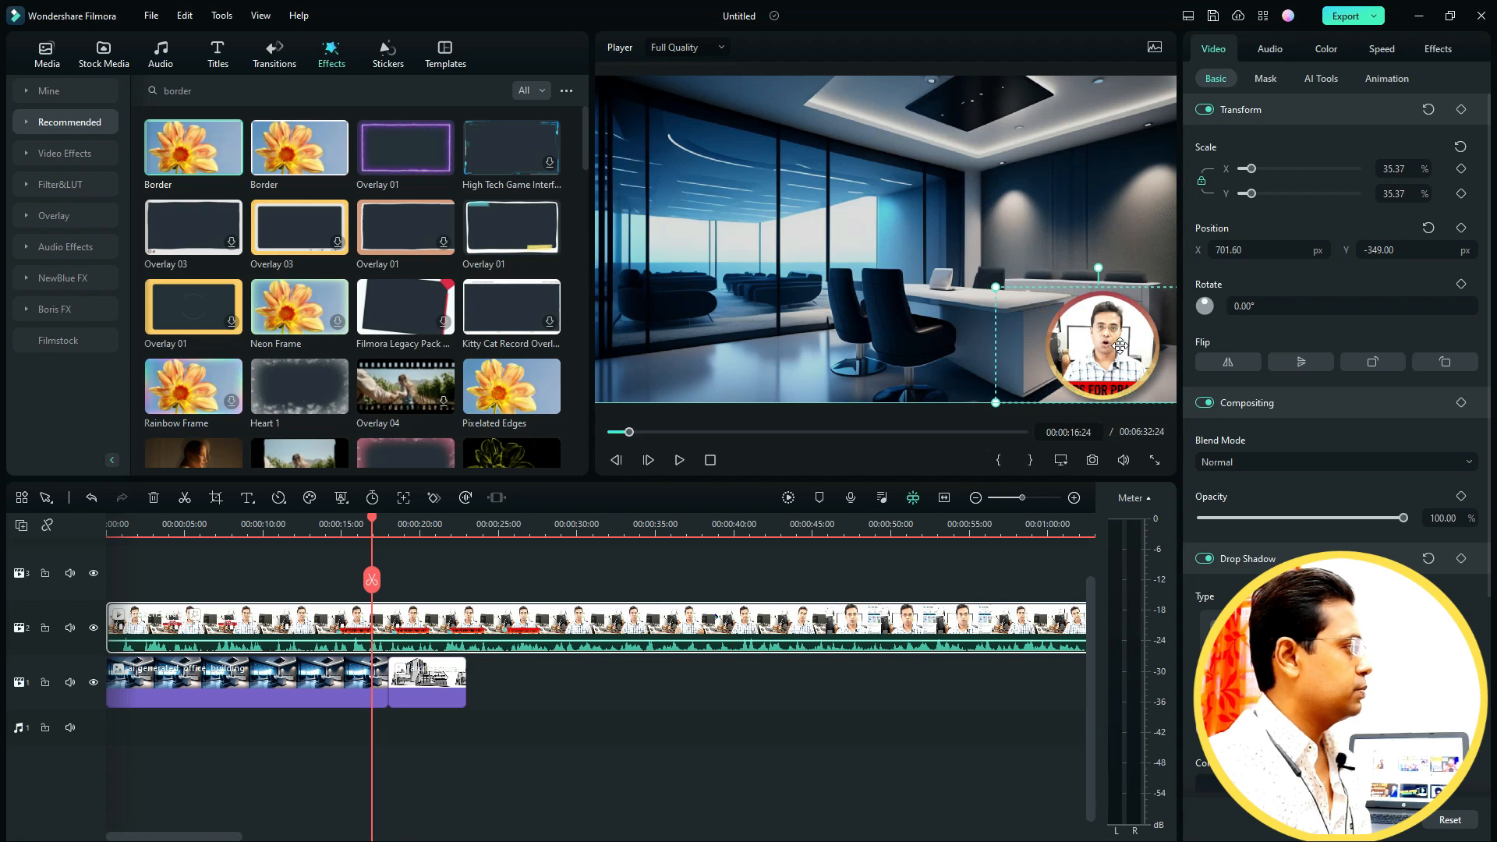
- Play the composition from about 4 seconds to preview the bordered overlay
left_click_drag(372, 517, 176, 537)
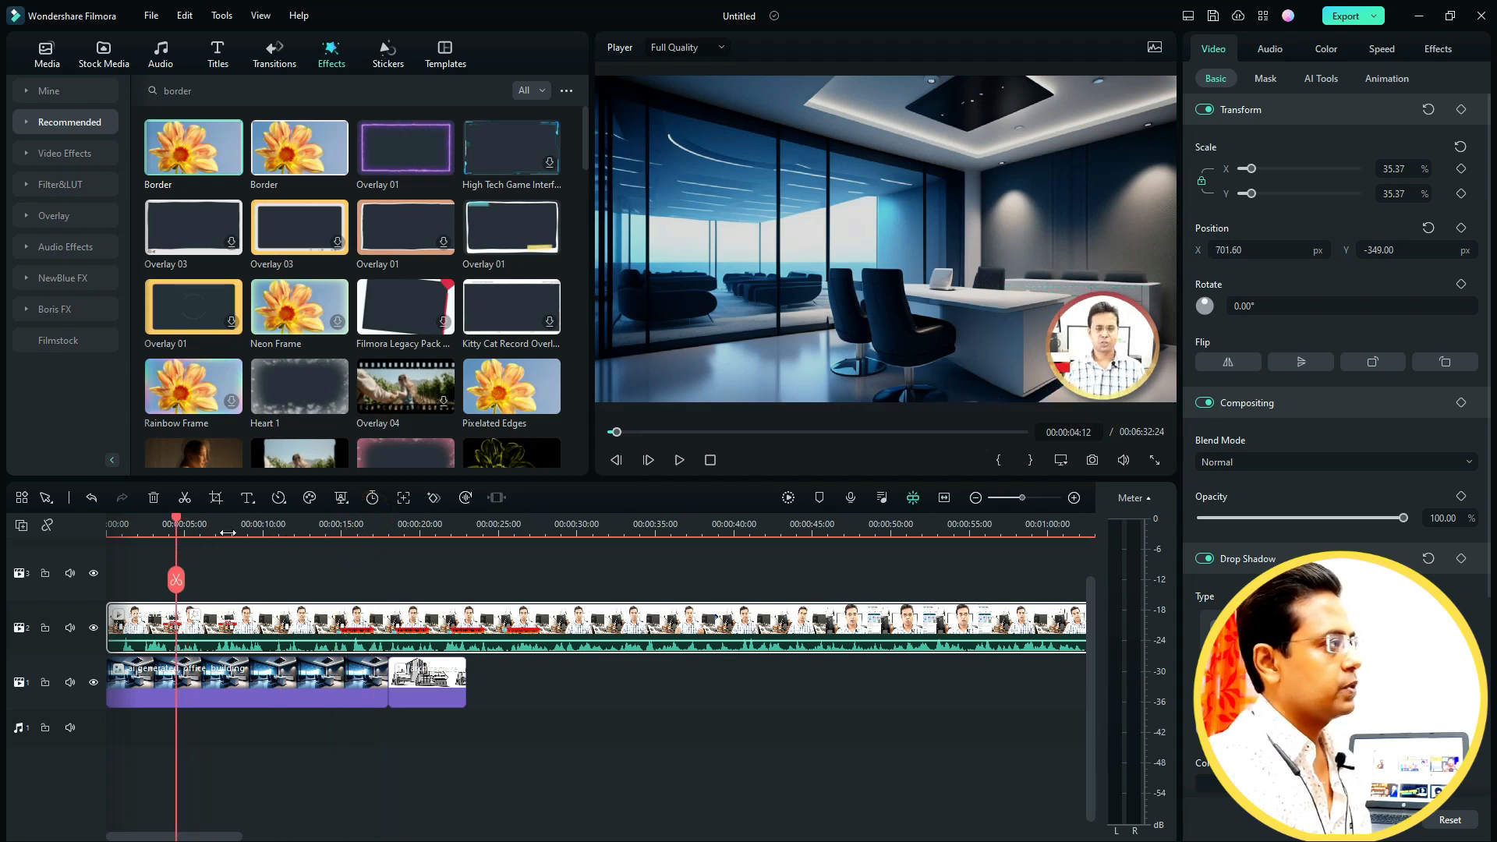
left_click(679, 460)
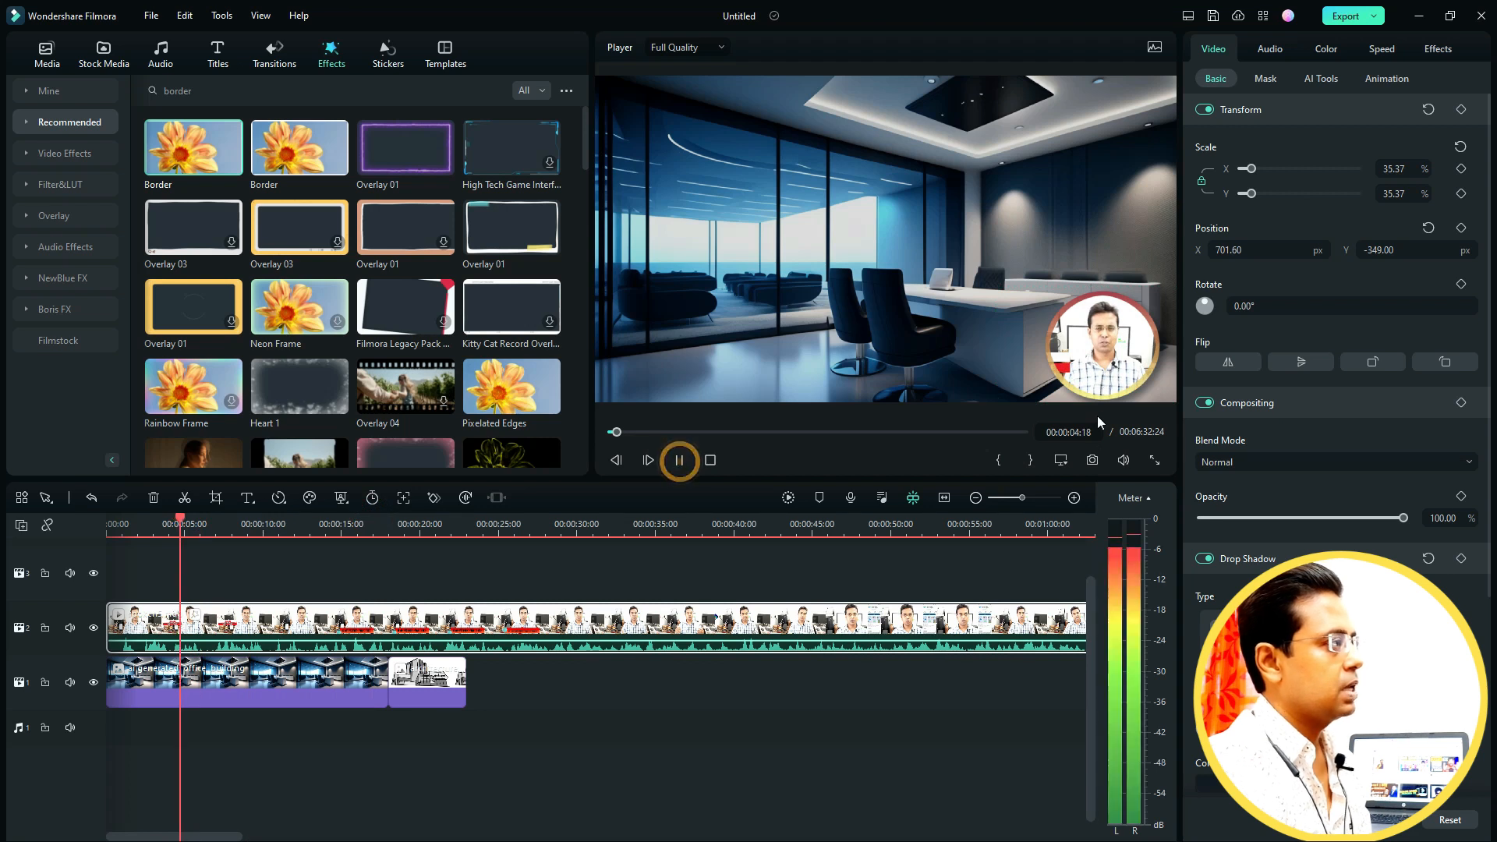
- Move the speaker overlay to the centre of the frame and enlarge it to about 49%
left_click(1099, 361)
left_click_drag(1100, 361, 833, 217)
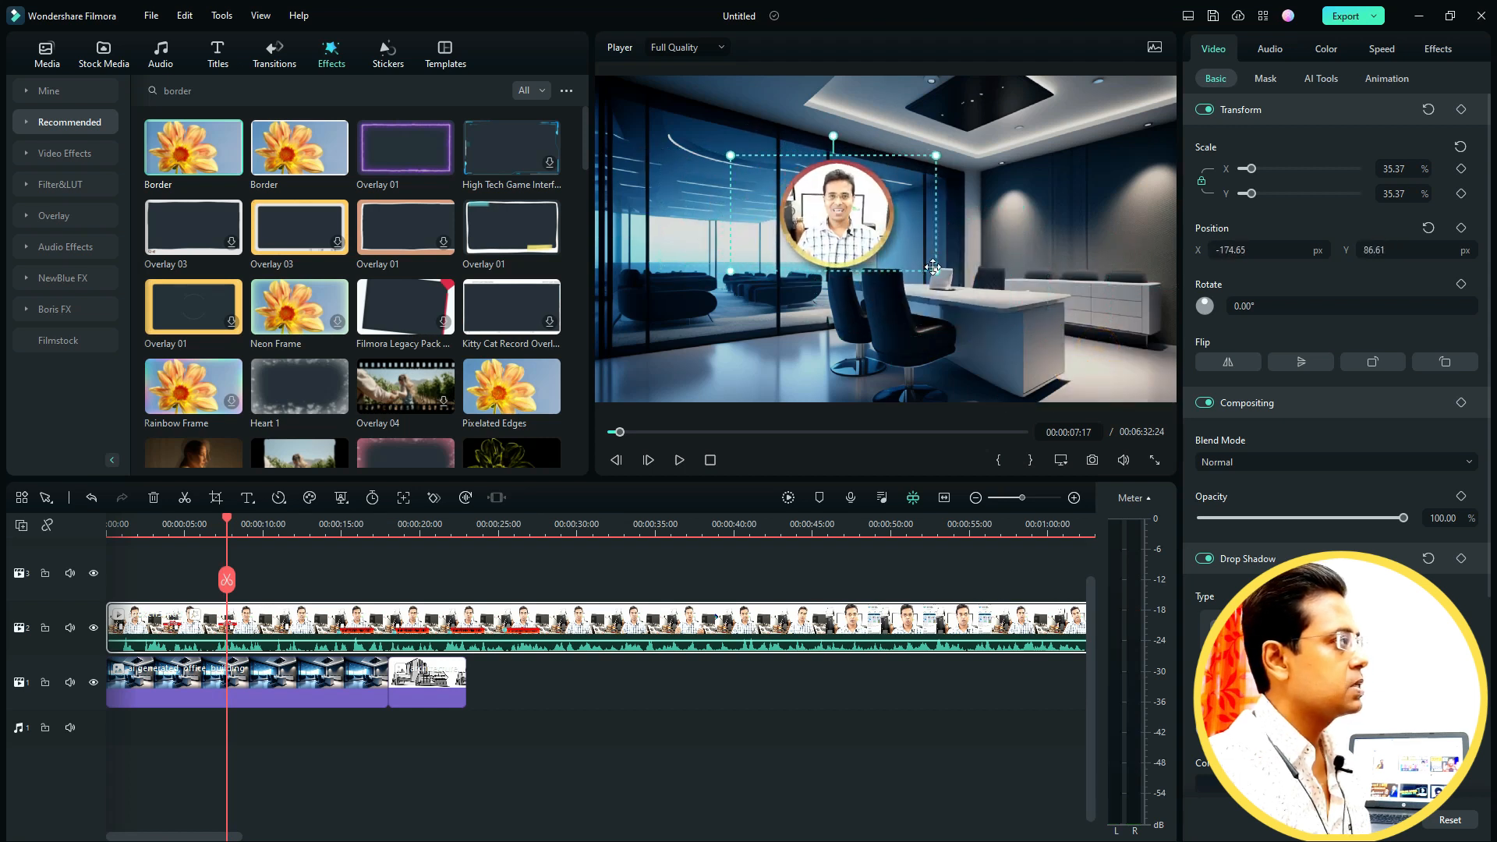
left_click_drag(936, 270, 1016, 312)
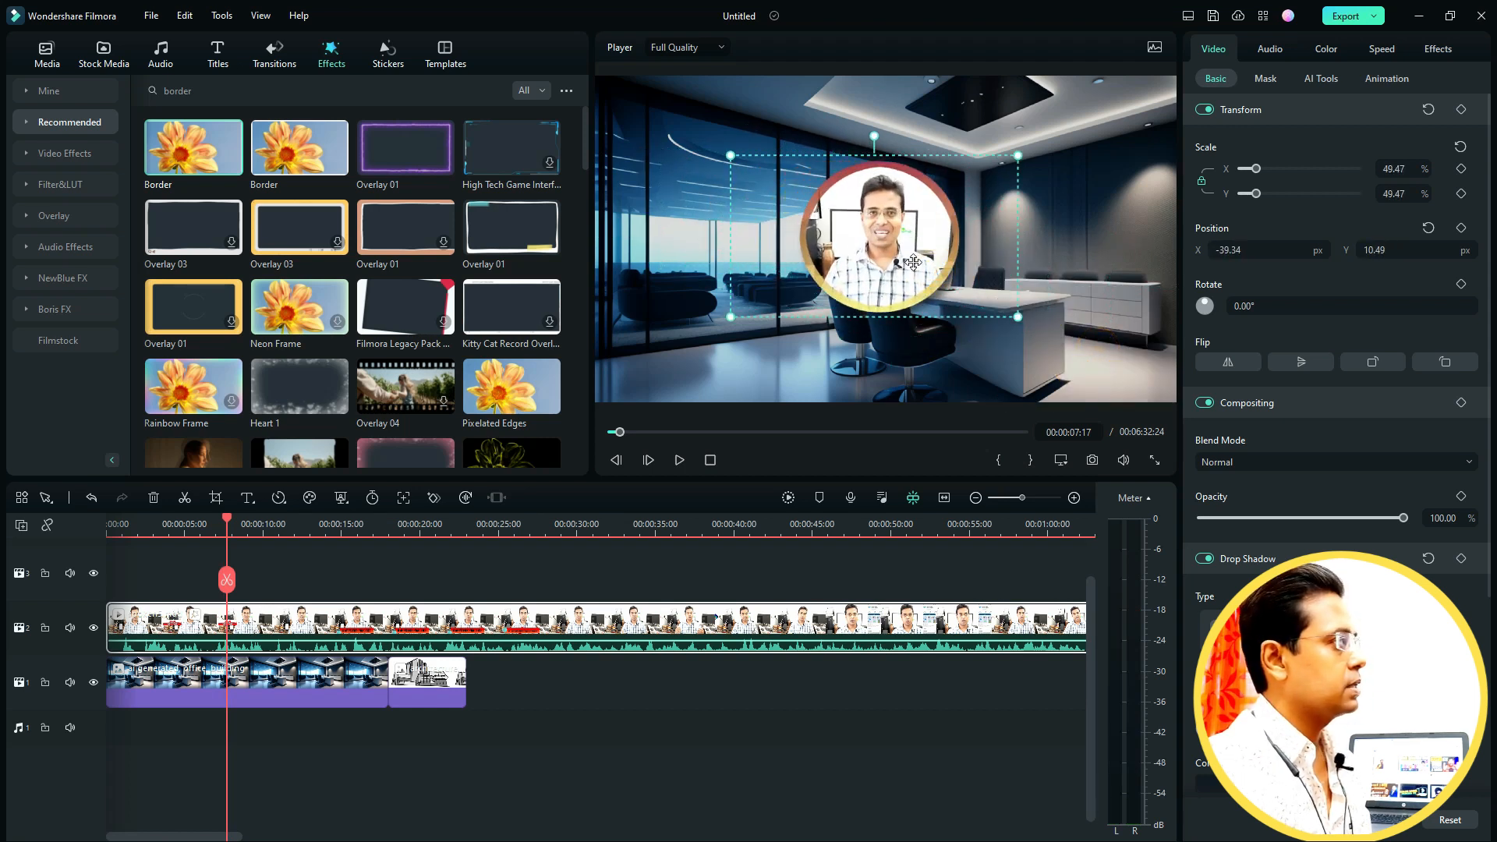
key("space")
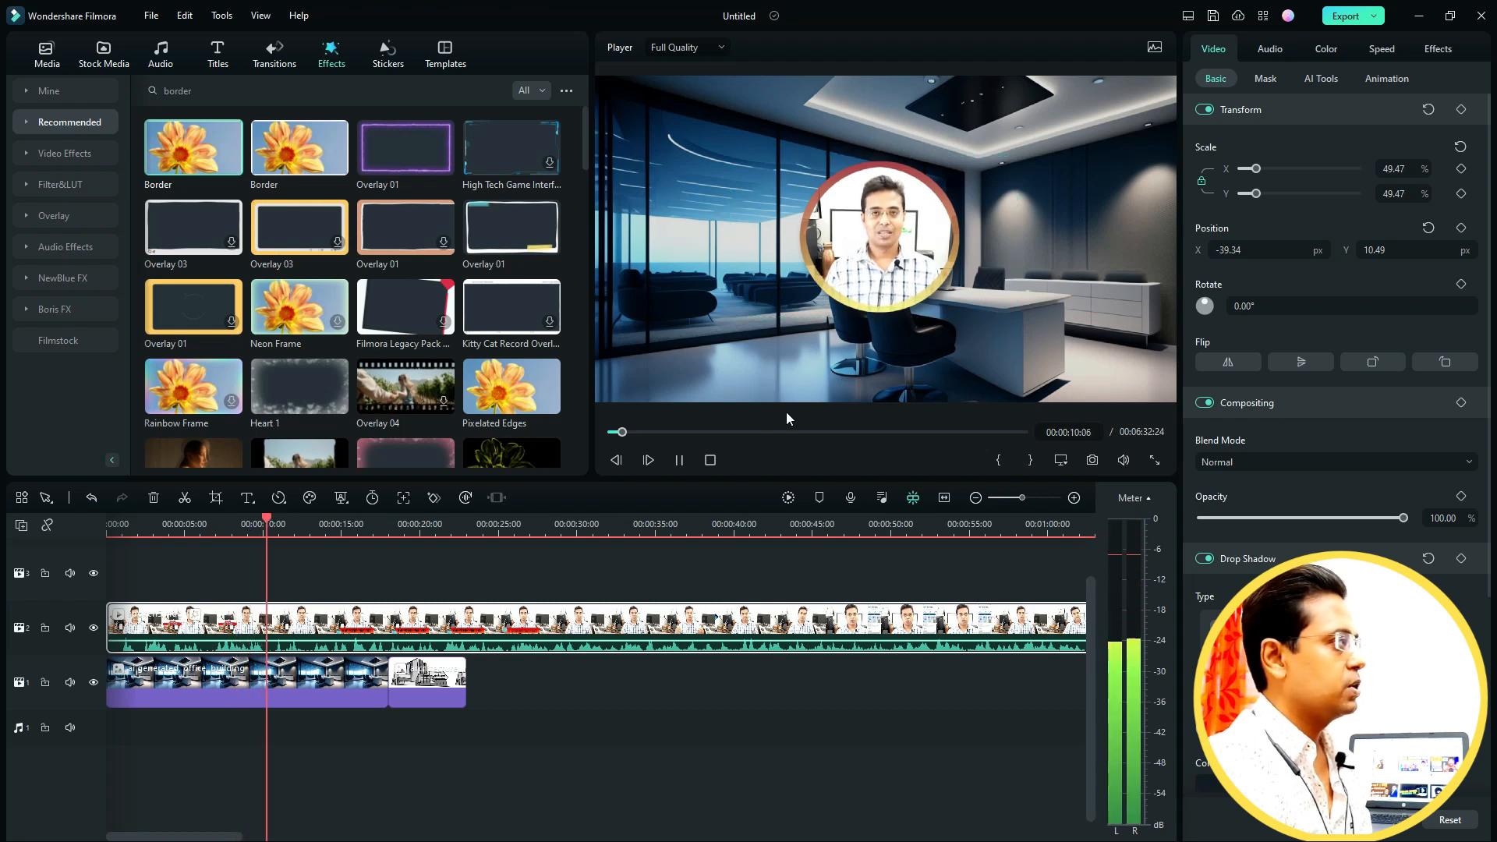
key("space")
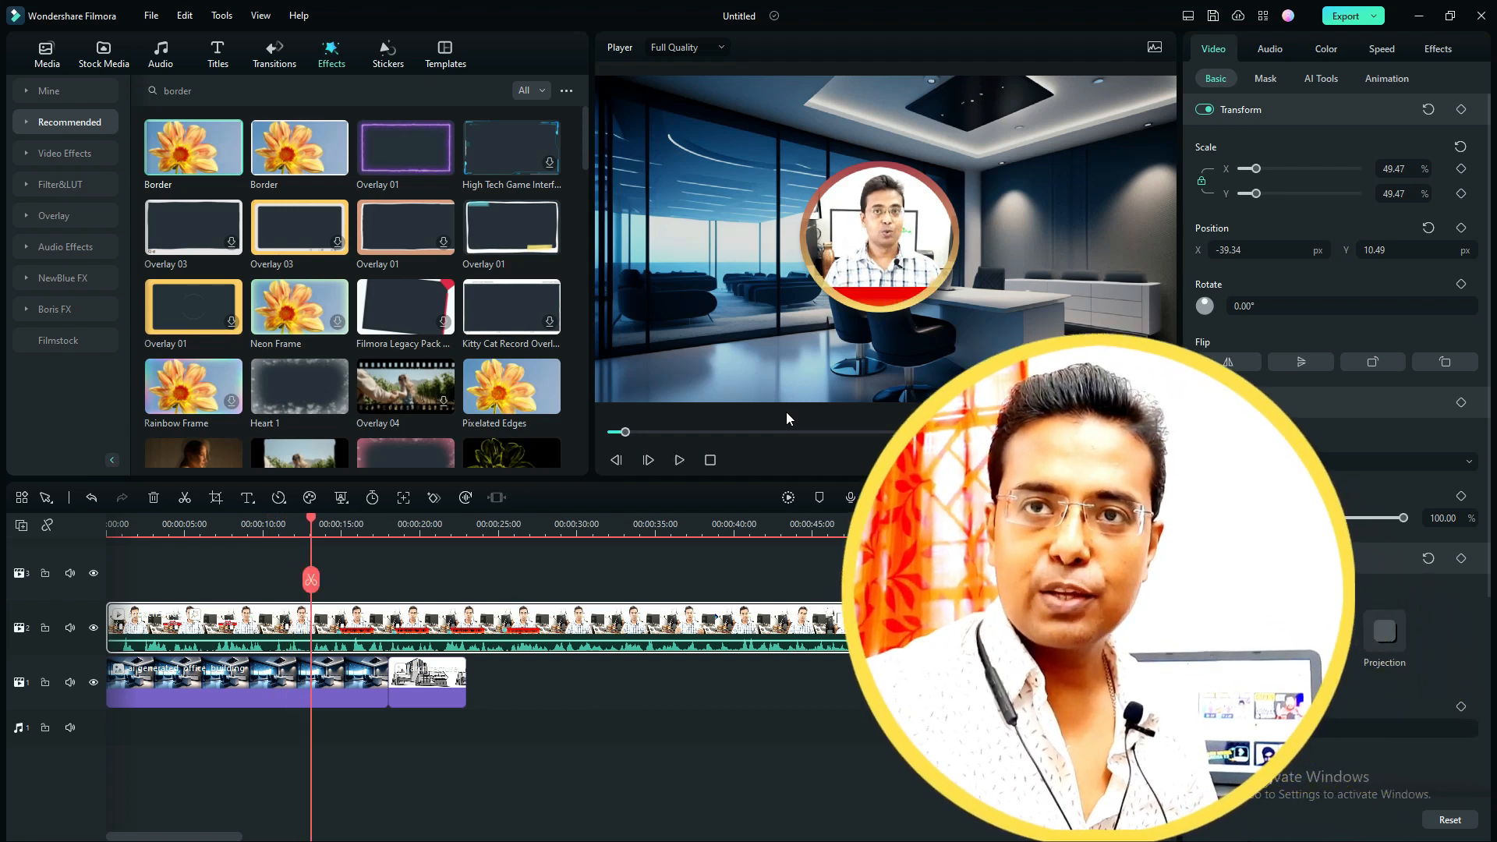